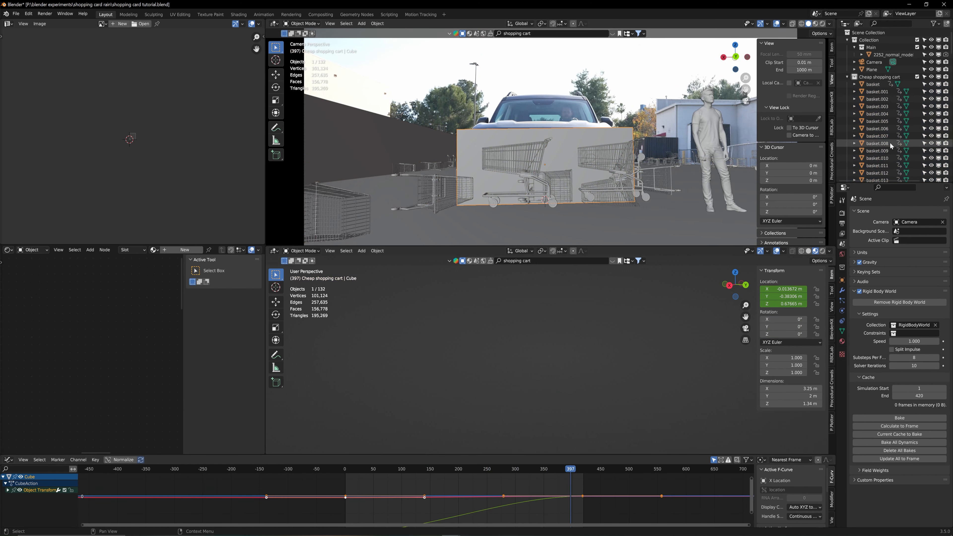
Hide the Cube collider in the viewport and renders, check the shot at frame 395, and save the file.
key("period")
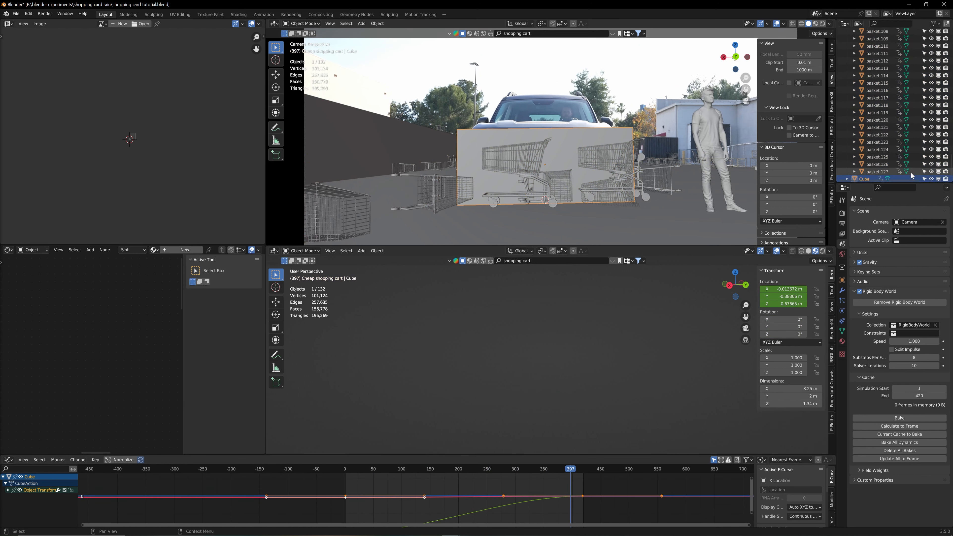
key("Delete")
left_click_drag(568, 471, 568, 473)
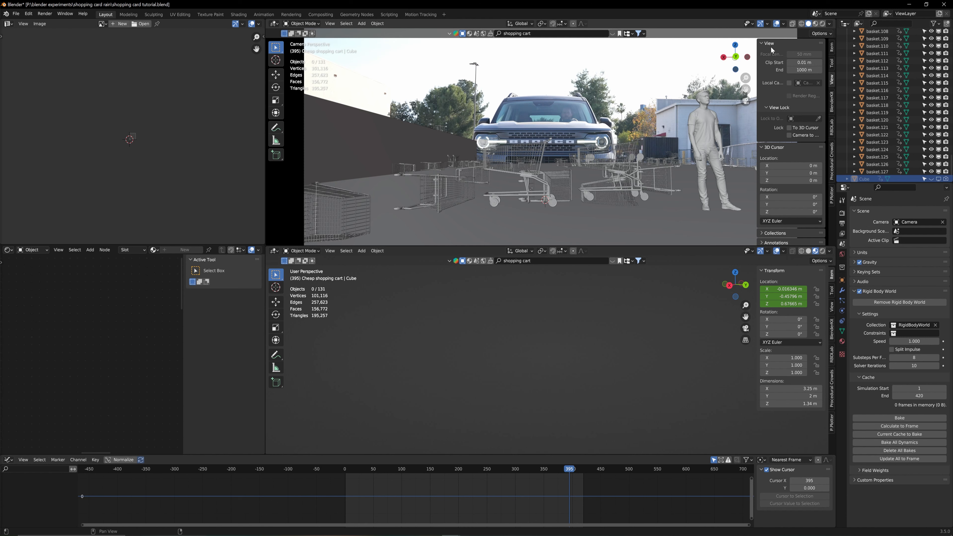
key("ctrl+s")
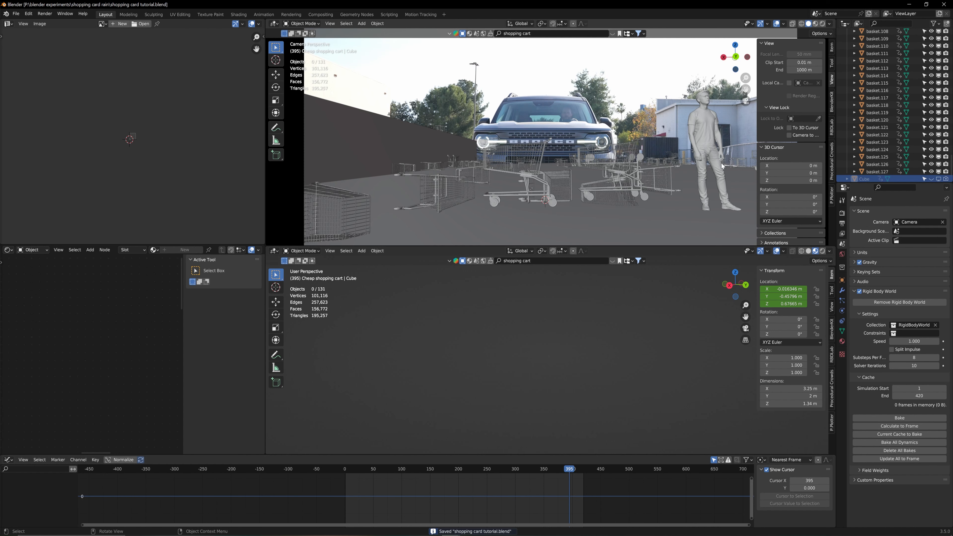
Show the camera view in rendered shading and switch the shader editor to the World nodes.
left_click(821, 24)
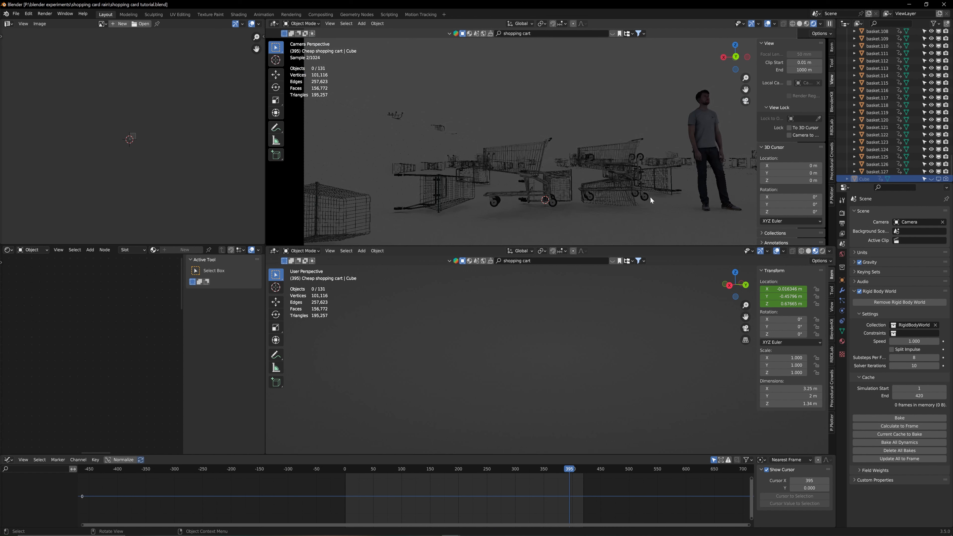
left_click(8, 250)
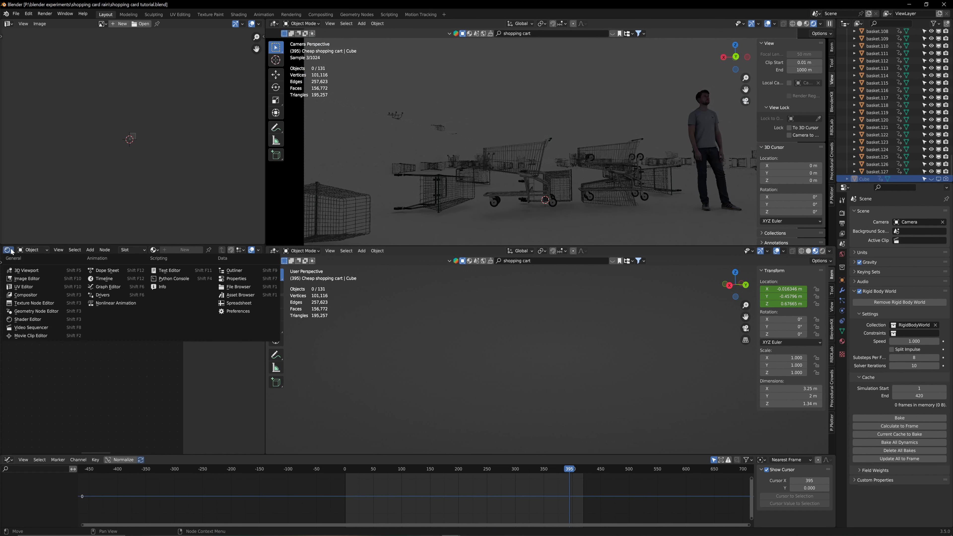
left_click(23, 249)
left_click(40, 273)
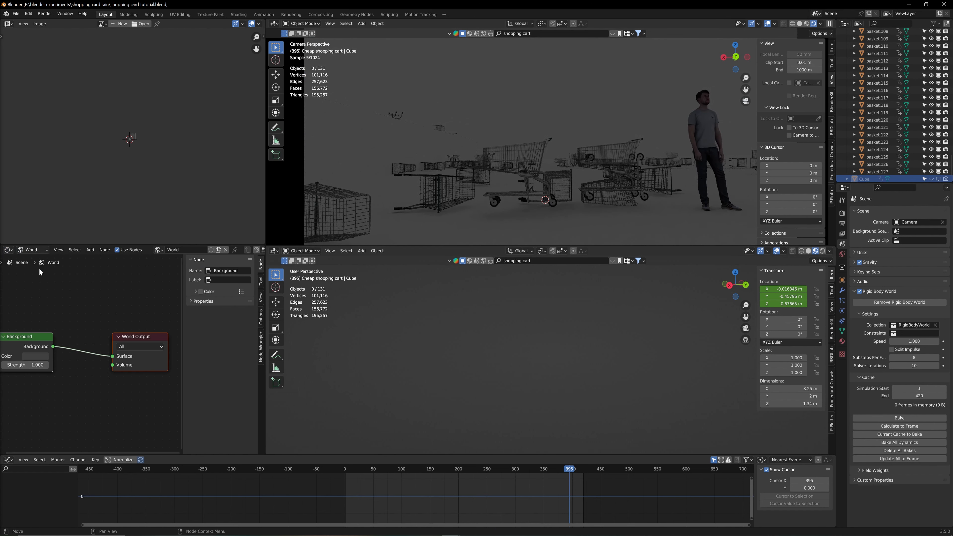
Mute the world's Background node and apply the abandoned_slipway HDRI to the scene as the world lighting.
left_click(23, 338)
key("m")
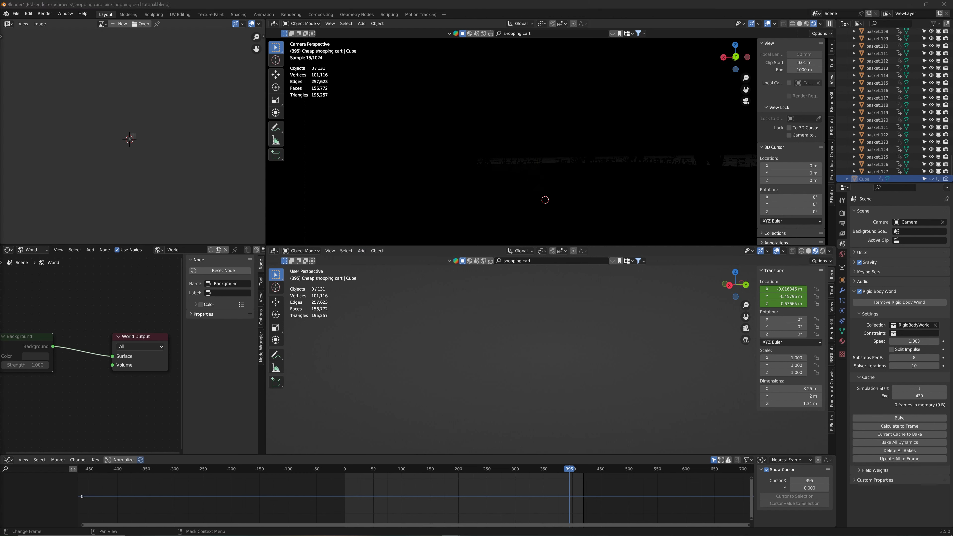
left_click_drag(1, 101, 426, 171)
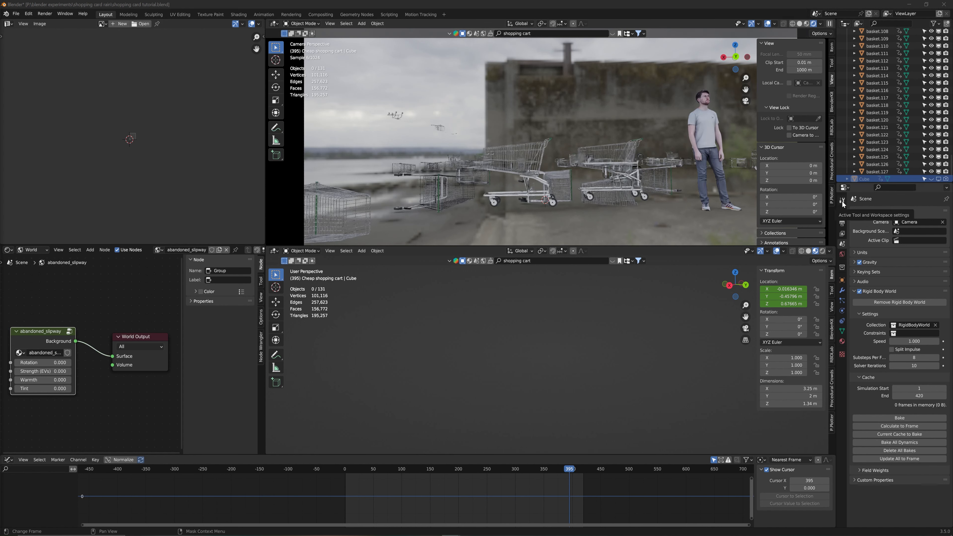
Enable a transparent film background in the render settings.
left_click(842, 213)
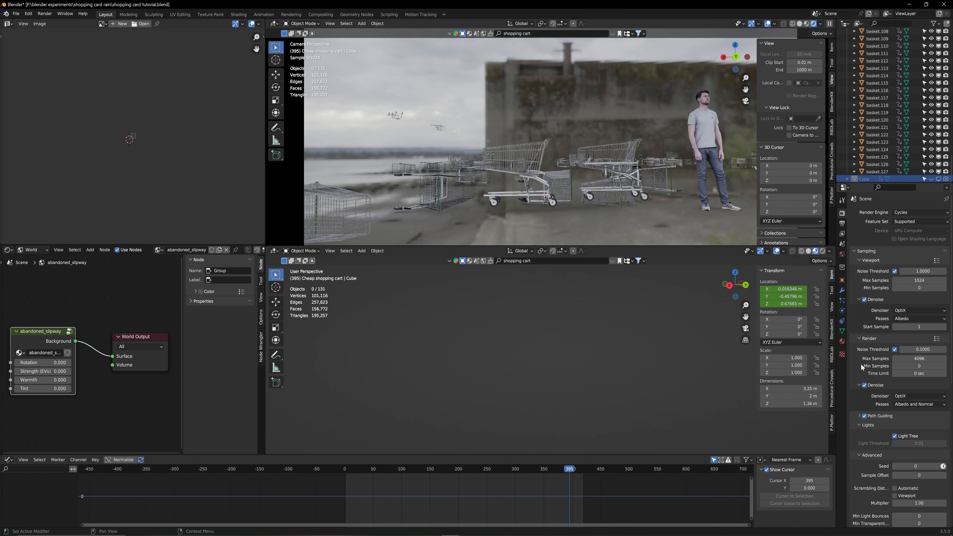
scroll(861, 425, "down", 10)
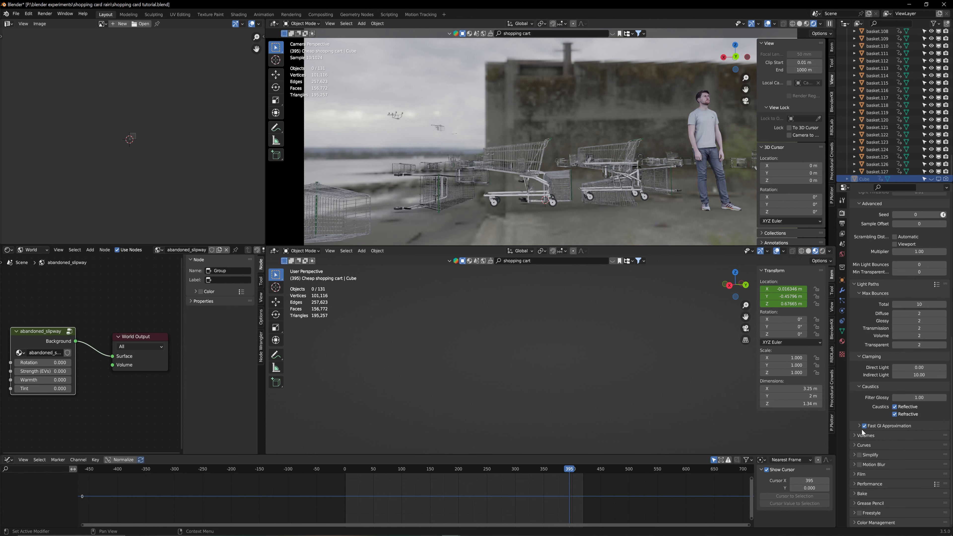
left_click(857, 473)
scroll(857, 475, "down", 3)
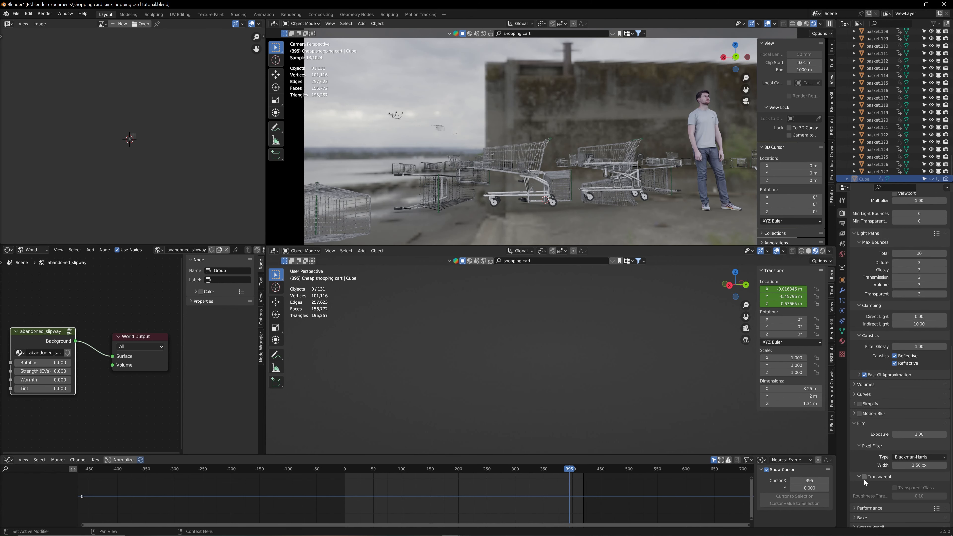
left_click(865, 477)
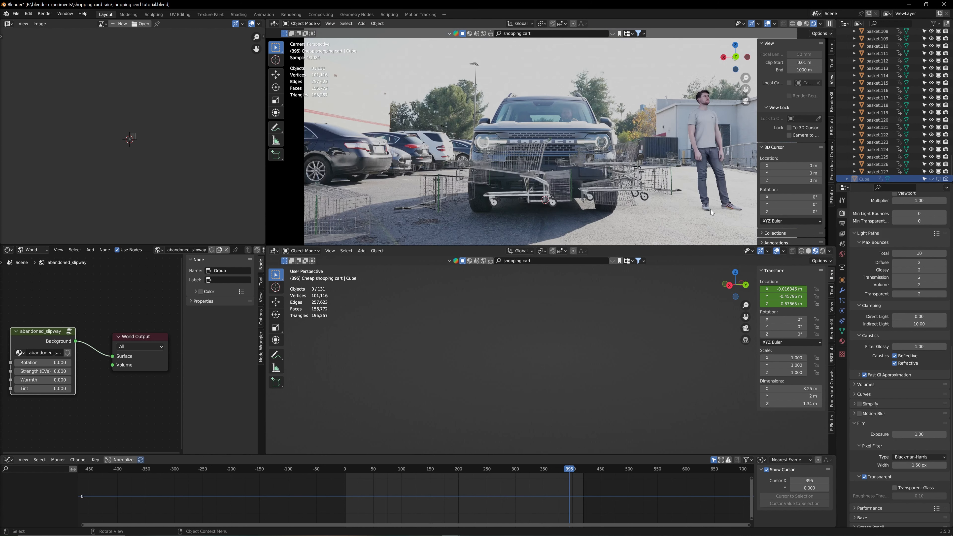
Add a Sun light and move it beside the standing man, at about X -3.84 m, Y -0.32 m, Z 1.38 m.
key("shift+a")
mouse_move(638, 456)
left_click(685, 467)
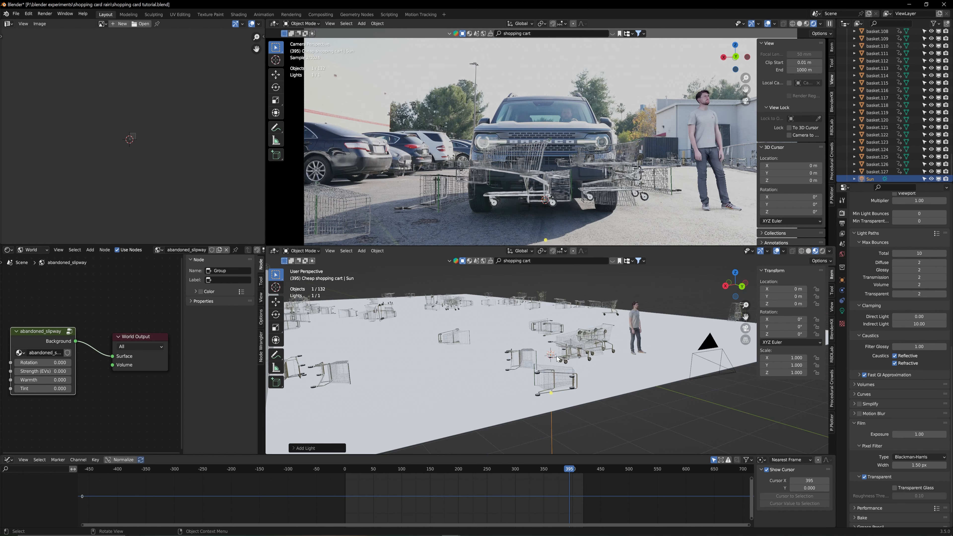
mouse_move(549, 360)
middle_mouse_down()
mouse_move(519, 358)
mouse_move(533, 363)
middle_mouse_up()
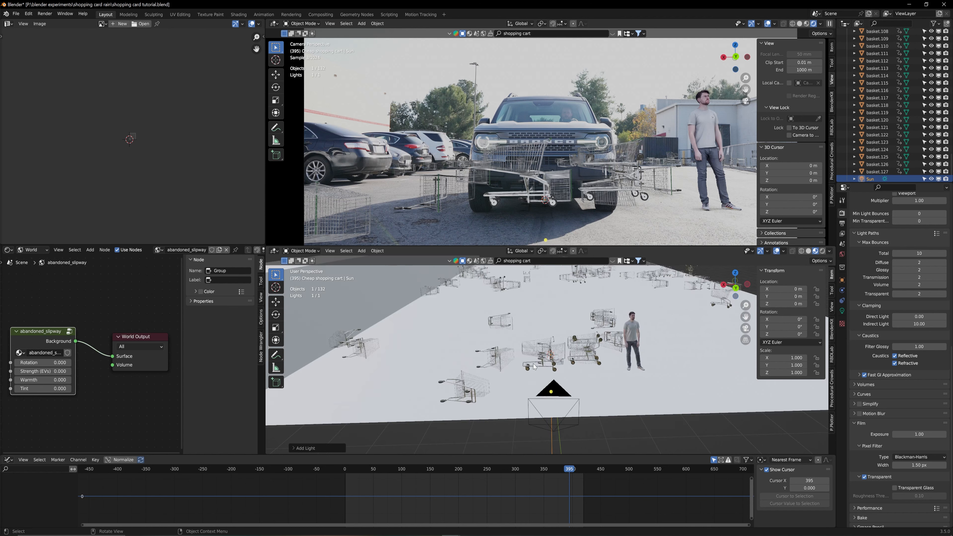
key("g")
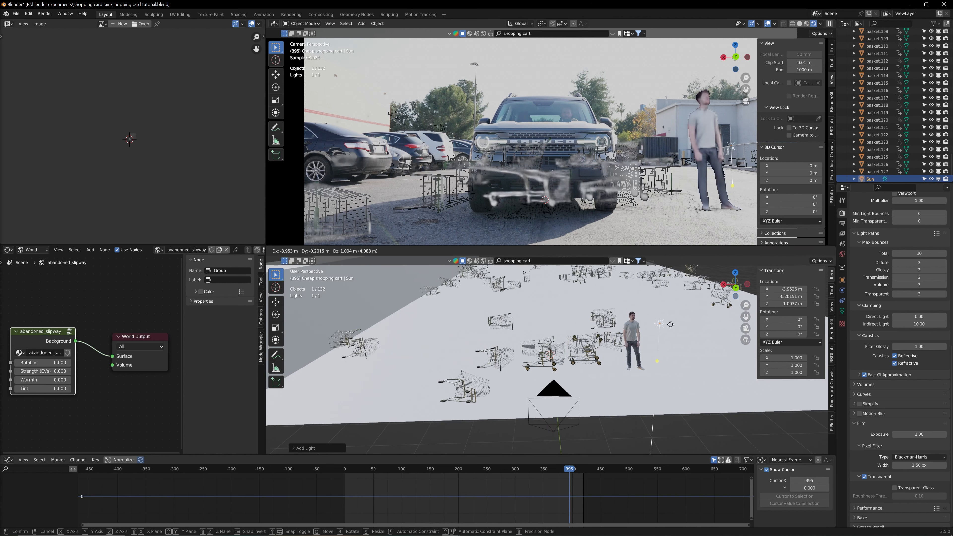
left_click(667, 315)
Rotate the sun to about X 72.8°, Y -36.1°, Z -31.7° so it shines past the man towards the camera.
middle_click_drag(667, 314, 608, 315)
key("r")
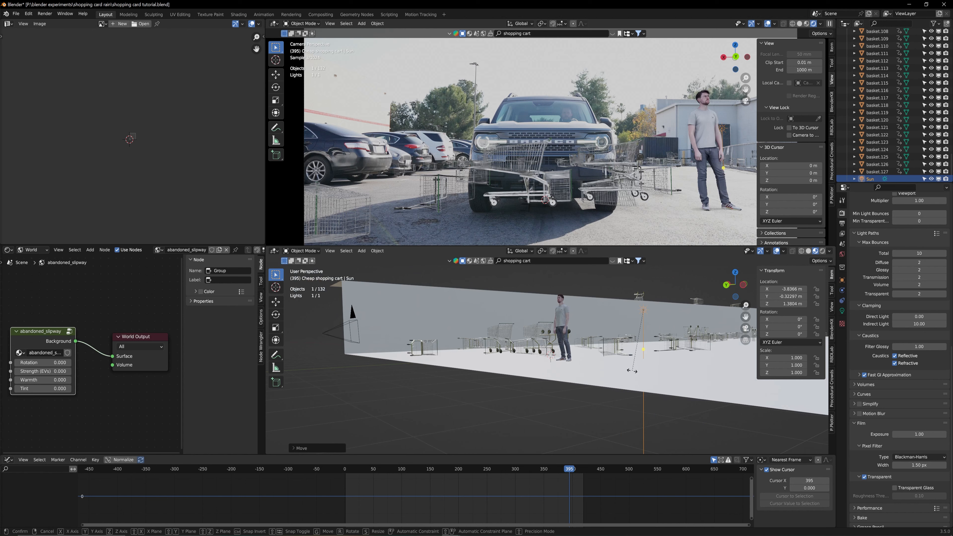
left_click(515, 316)
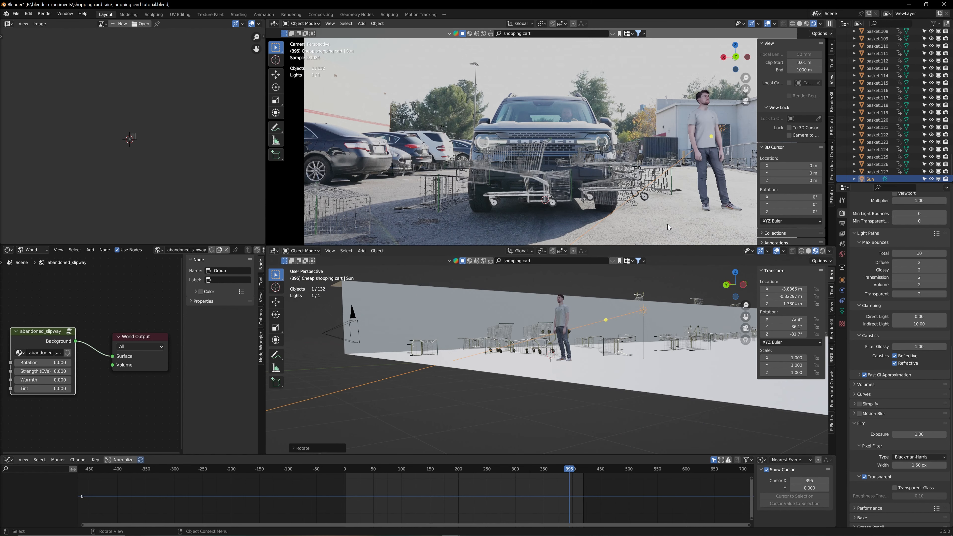
Lower the HDRI strength to -10 EVs and rotate the sun to about X 57.5°, Y -35.3°, Z -22.2°.
left_click_drag(48, 372, 12, 372)
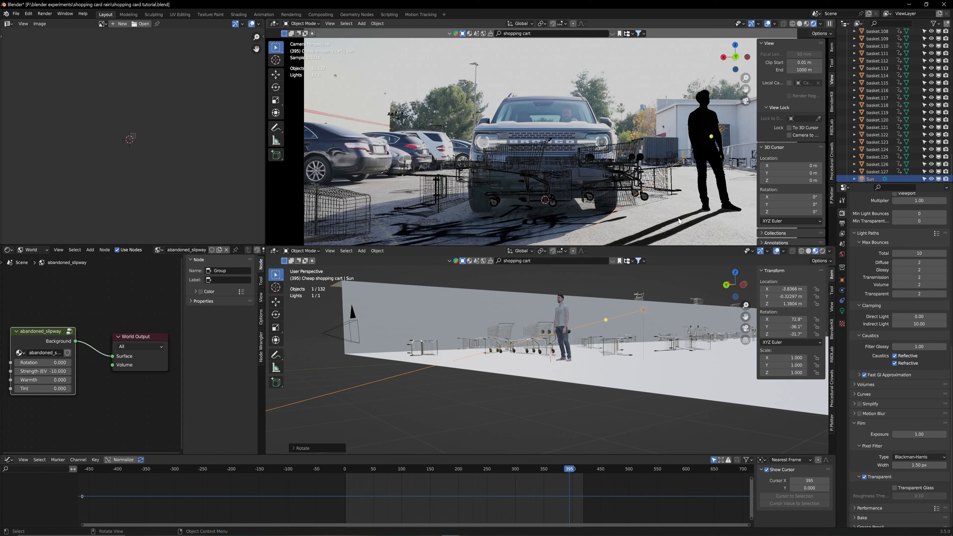
scroll(675, 216, "down", 2)
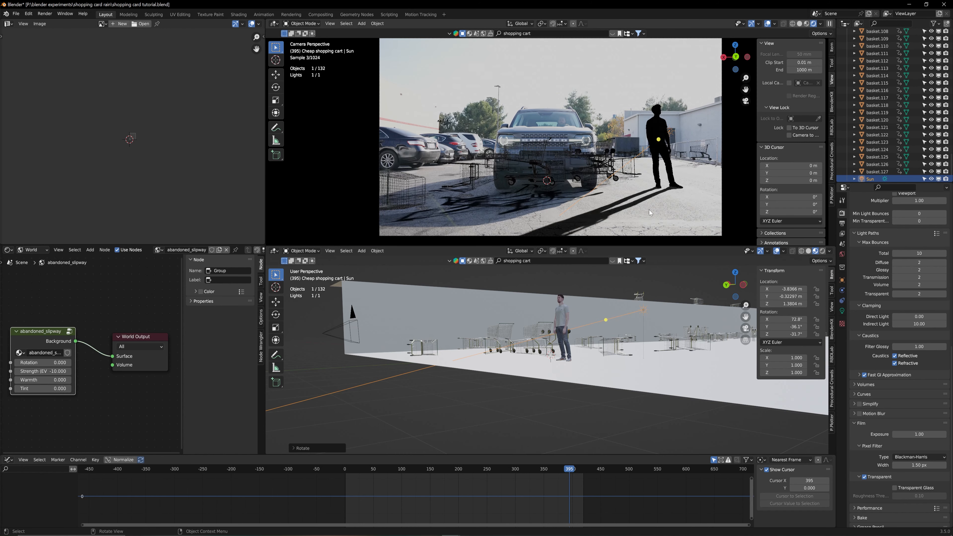
middle_click_drag(576, 335, 533, 349)
key("r")
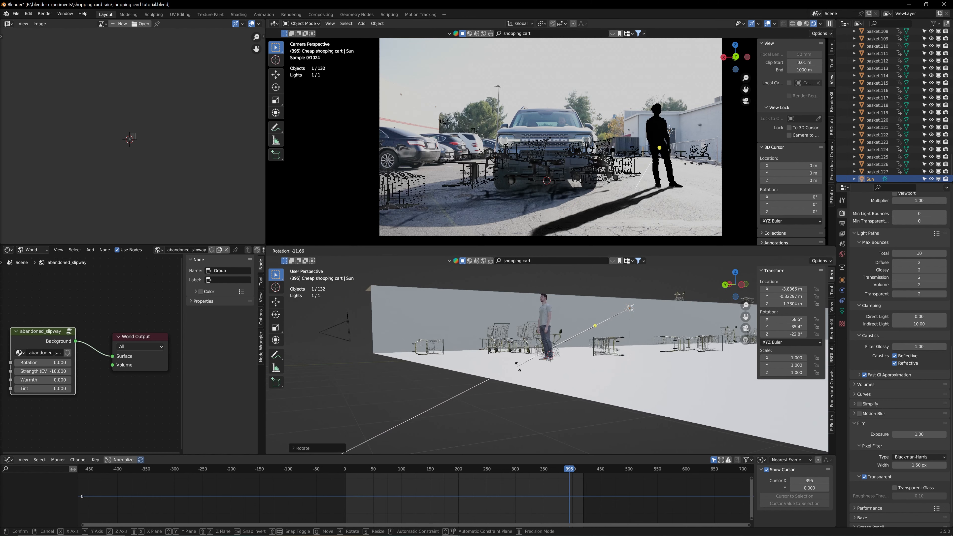
left_click(518, 367)
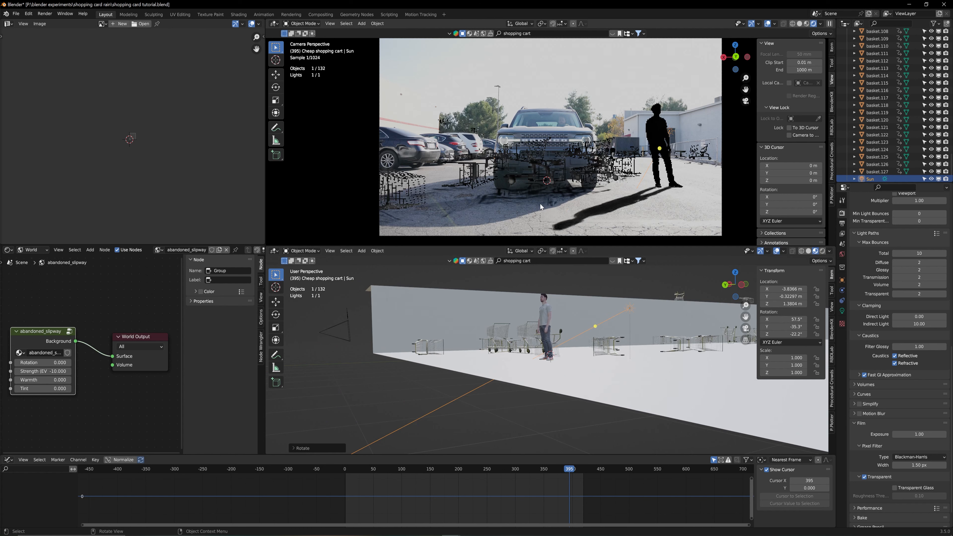
Fine-tune the sun's rotation from the top view to about Z -21.2° and compare the shadows with the footage.
scroll(532, 209, "up", 1)
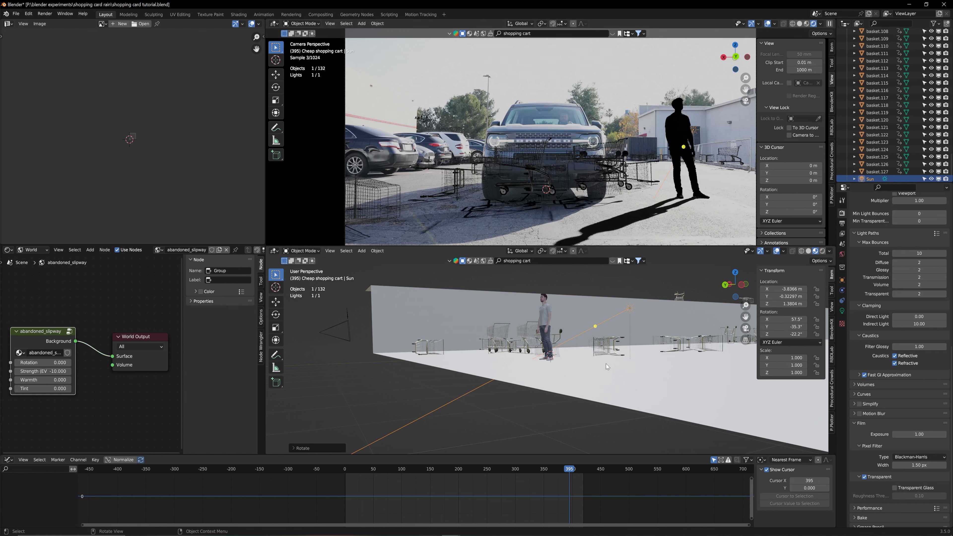
key("KP_7")
key("r")
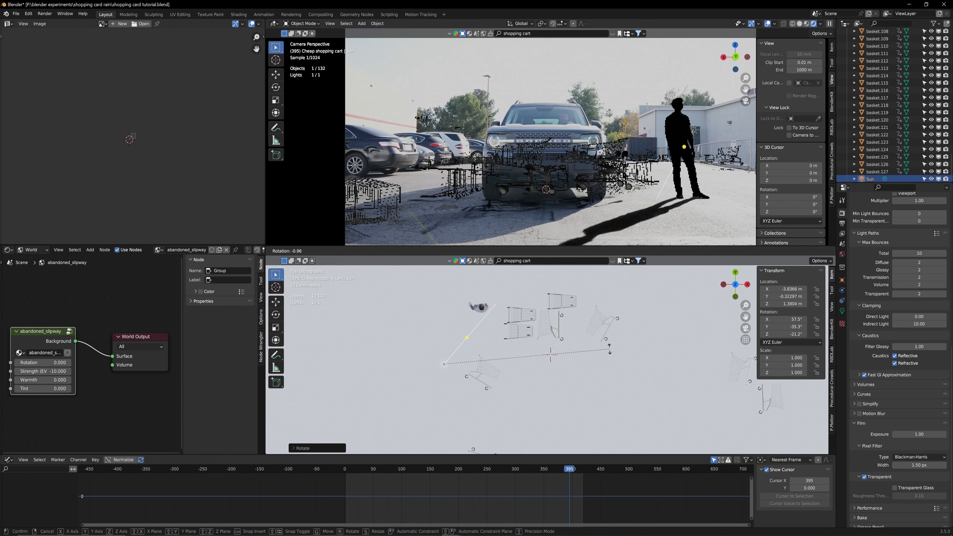
left_click(609, 349)
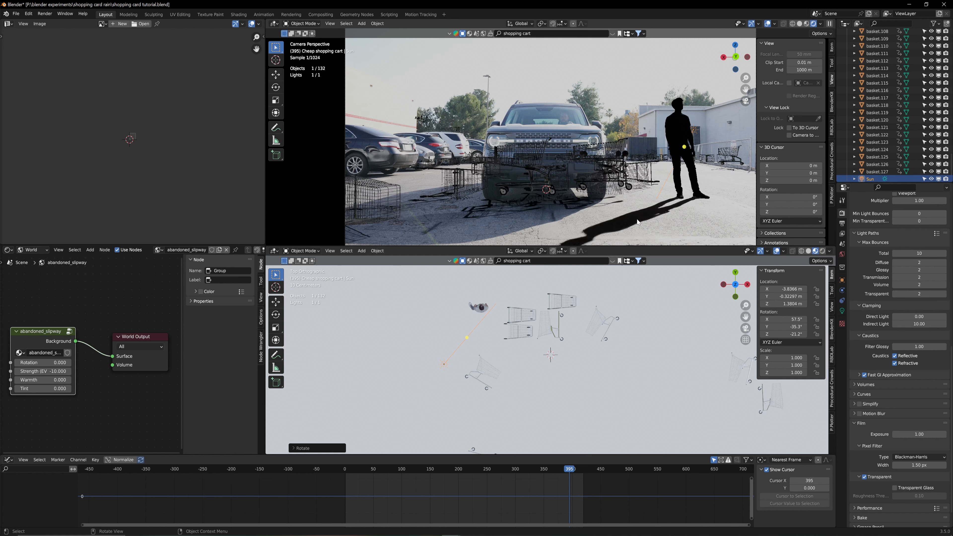
scroll(637, 219, "up", 2)
middle_click_drag(628, 228, 614, 155, "shift")
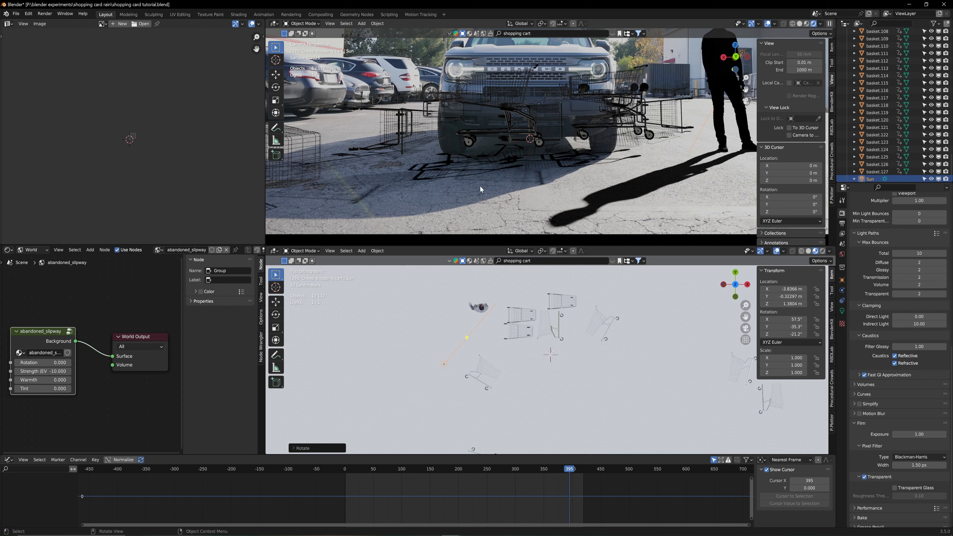
Raise the abandoned_slipway HDRI strength to 0.4 EVs.
left_click(51, 370)
left_click_drag(51, 370, 68, 370)
middle_click_drag(684, 137, 612, 200, "shift")
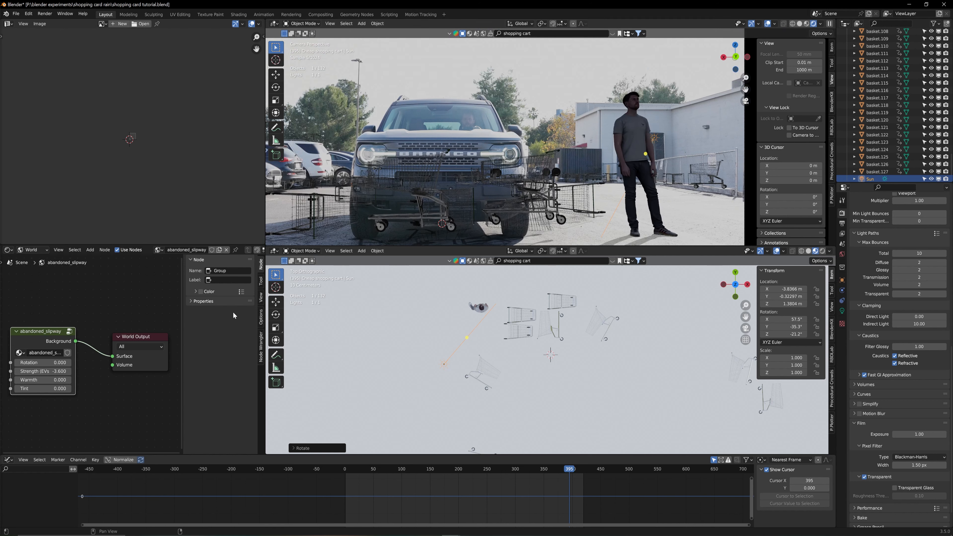
left_click_drag(43, 371, 66, 370)
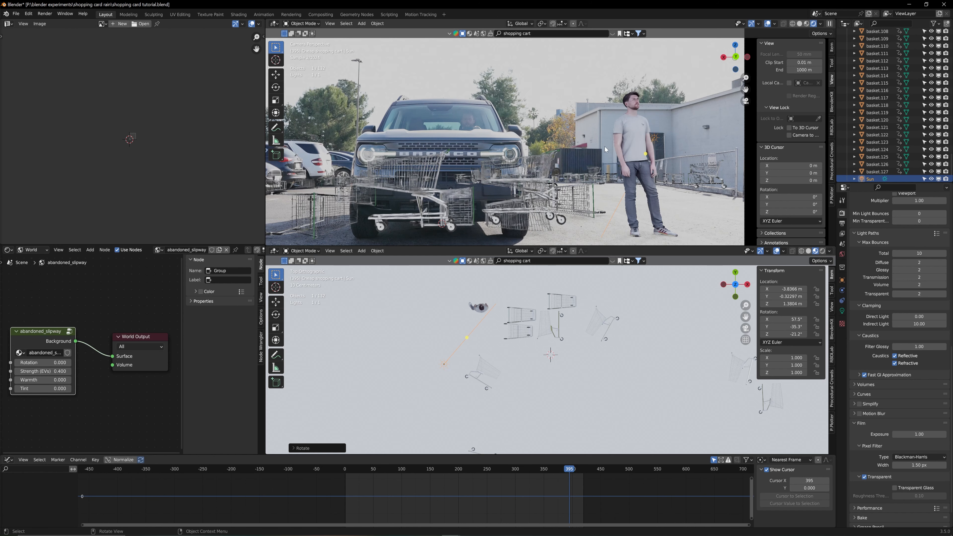
Raise the Sun light's strength to about 99.744 in its light settings.
scroll(610, 122, "up", 2)
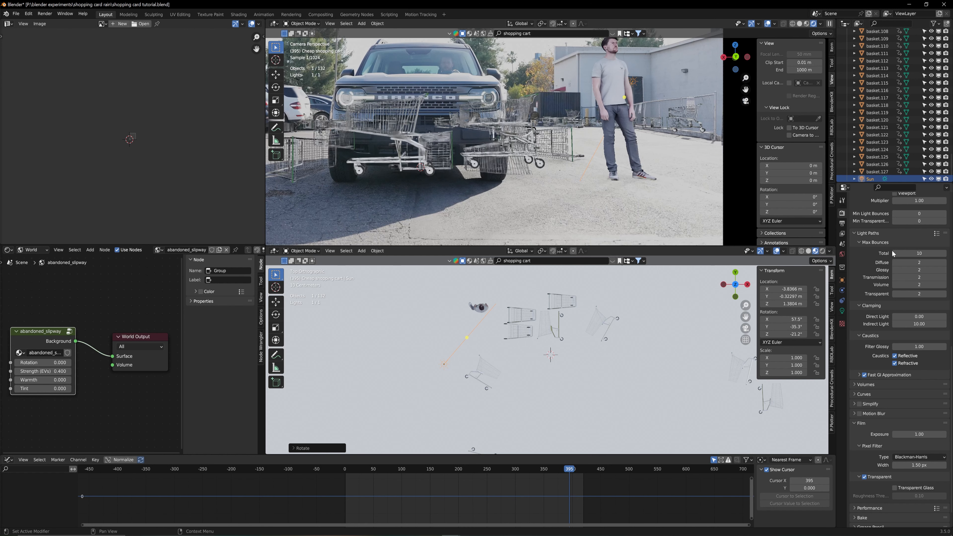
left_click(842, 311)
left_click_drag(914, 263, 942, 262)
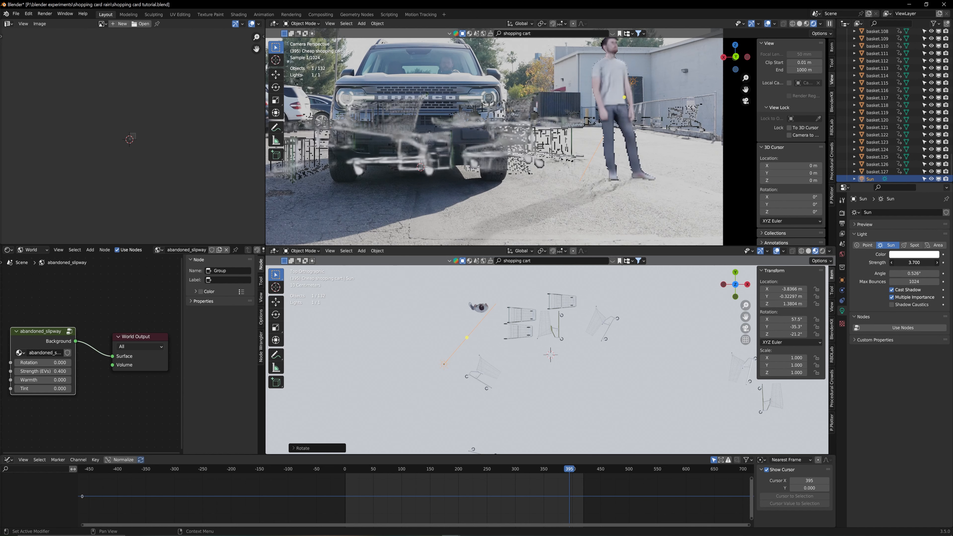
left_click_drag(914, 263, 942, 263)
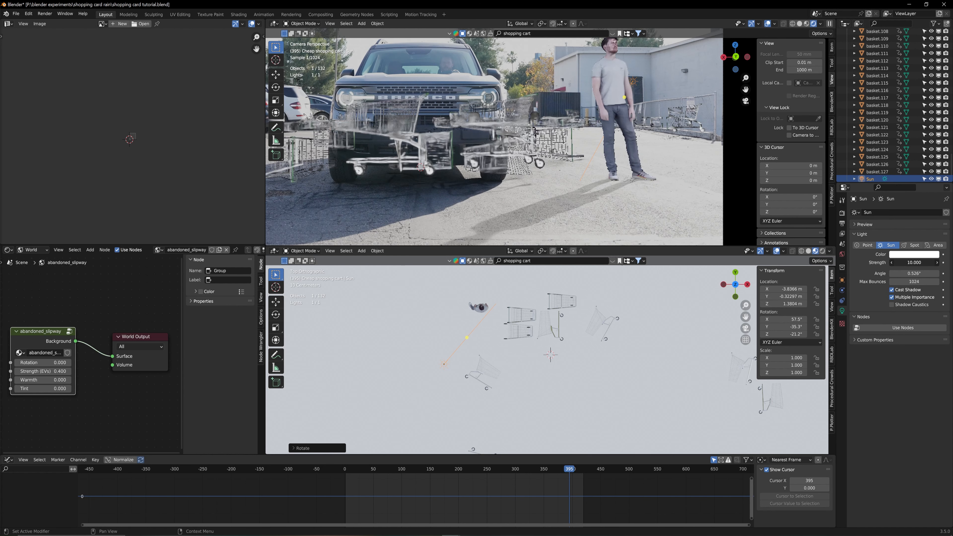
left_click(914, 262)
type("100")
key("Return")
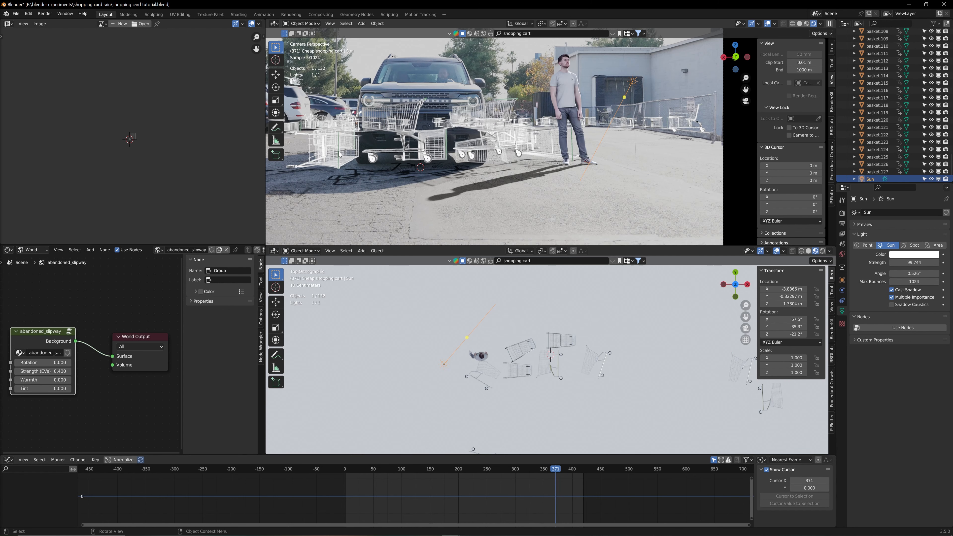
Orbit around the scene at frame 371 and hide the Cube in the viewport from the outliner.
left_click(522, 357)
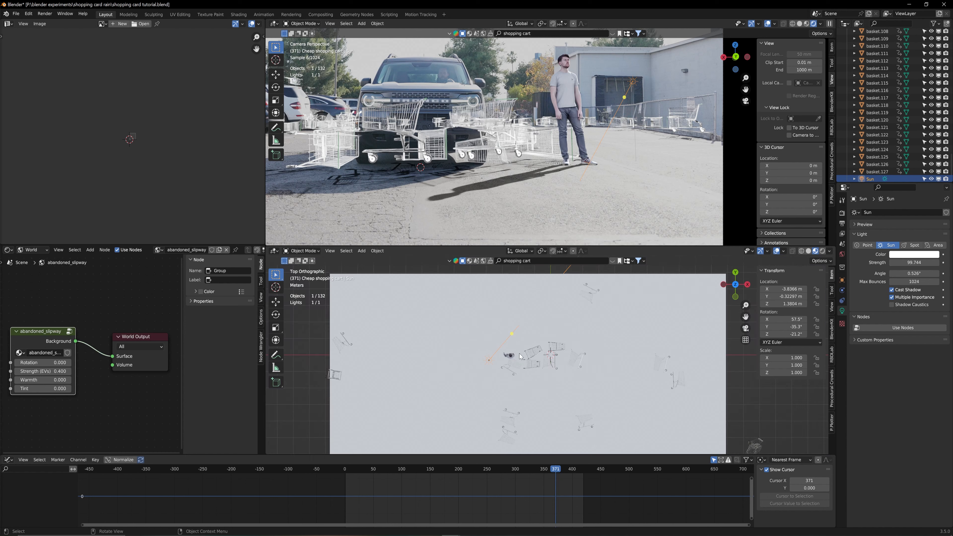
middle_click_drag(525, 355, 609, 312)
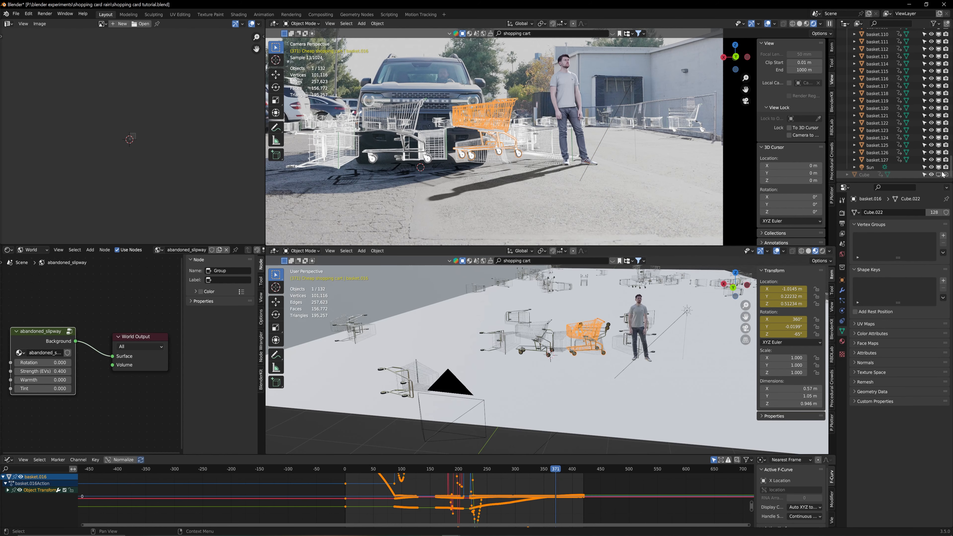
left_click(931, 173)
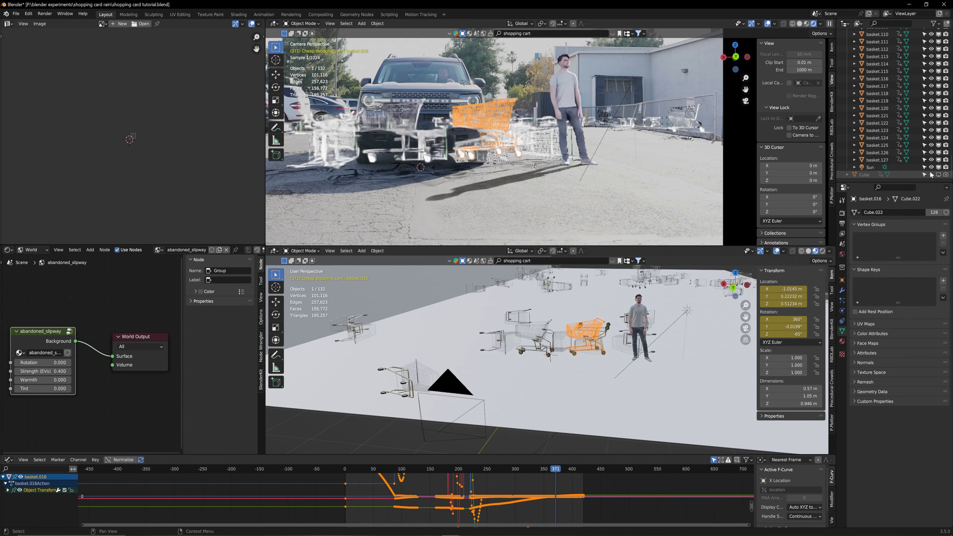
Raise the camera about 0.11 m along the global Z axis and check the carts' alignment with the footage around frames 369 to 383.
left_click(473, 399)
key("g")
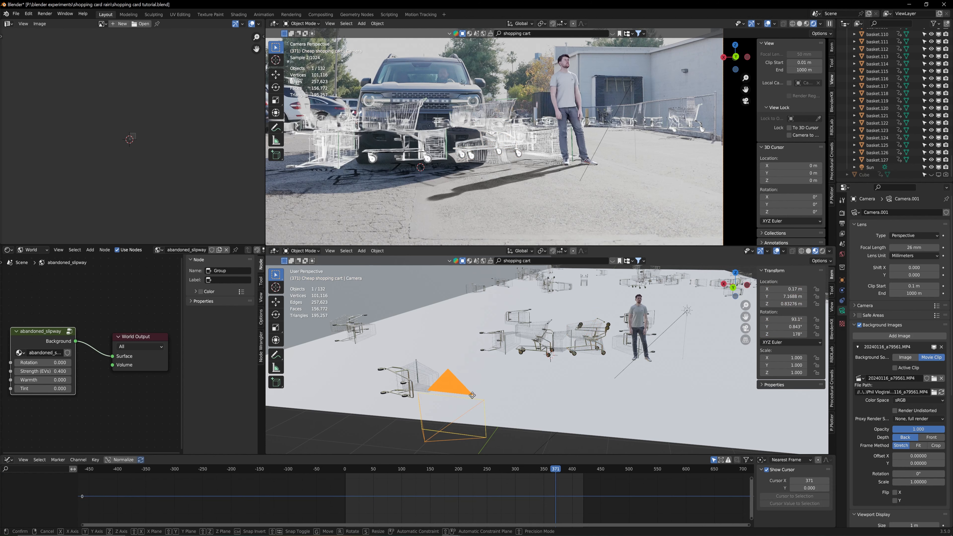
key("z")
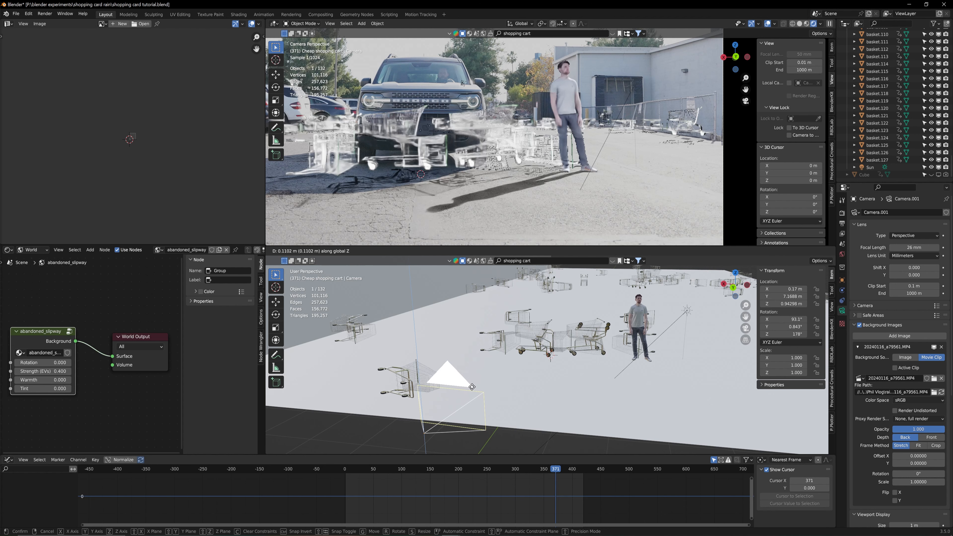
left_click(471, 387)
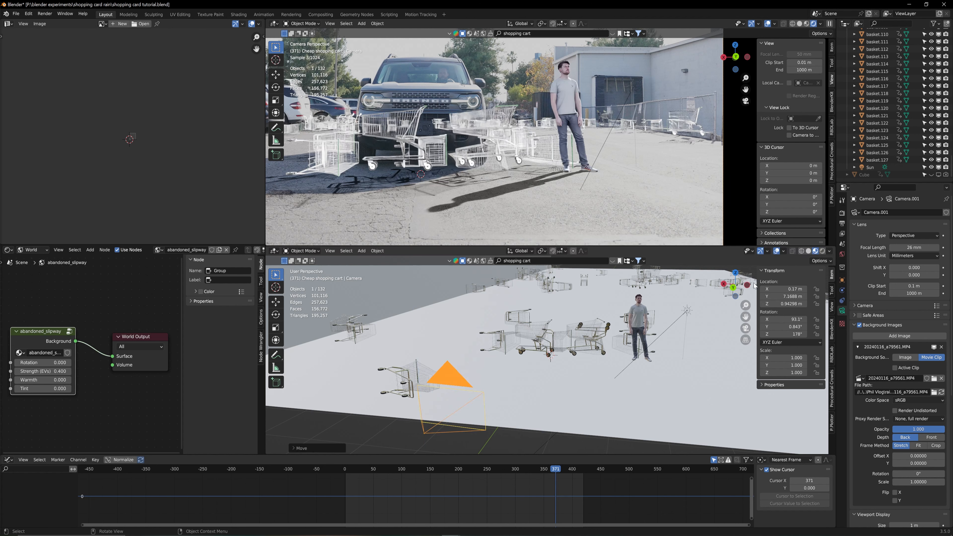
left_click(831, 195)
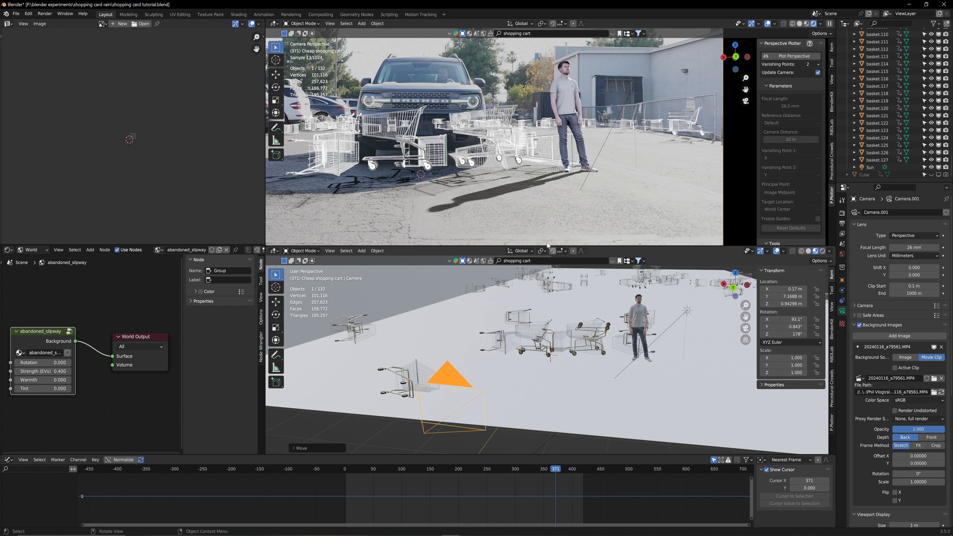
left_click_drag(544, 480, 562, 470)
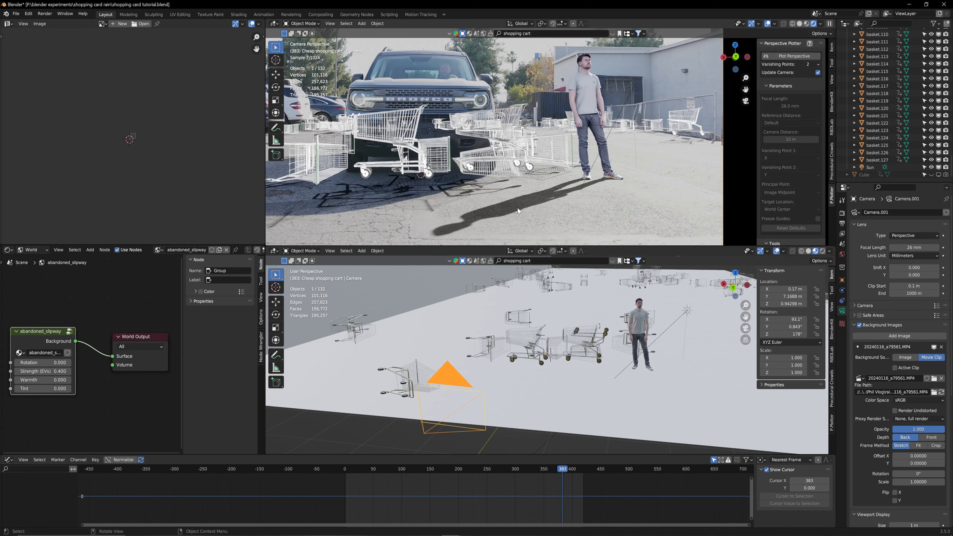
left_click(432, 469)
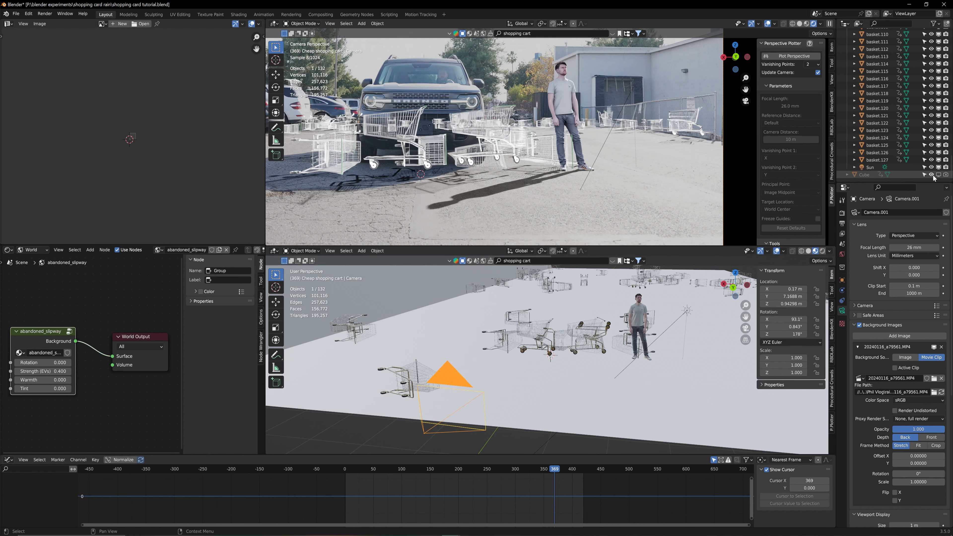
Unhide the Cube and move its side face inward along X to about -1.17 m in Edit Mode.
left_click(932, 175)
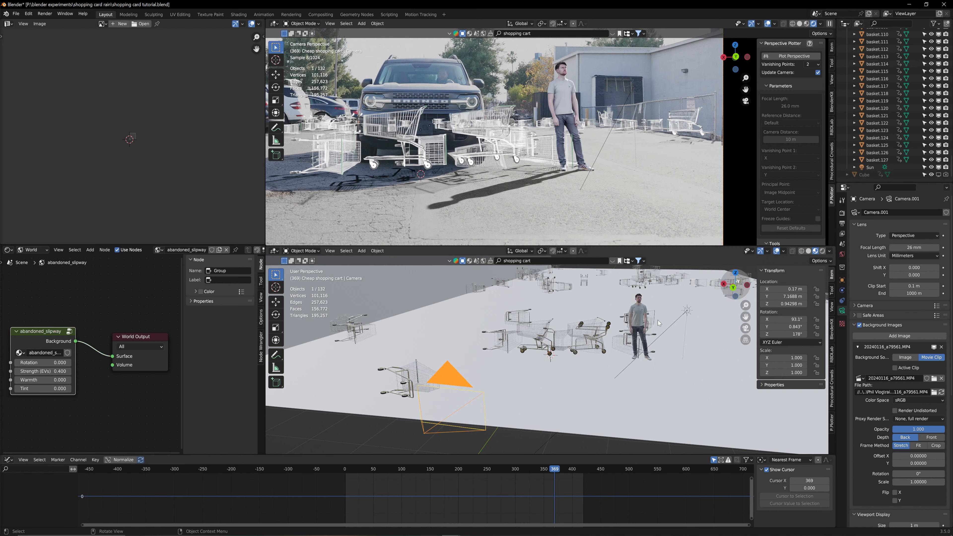
left_click(544, 334)
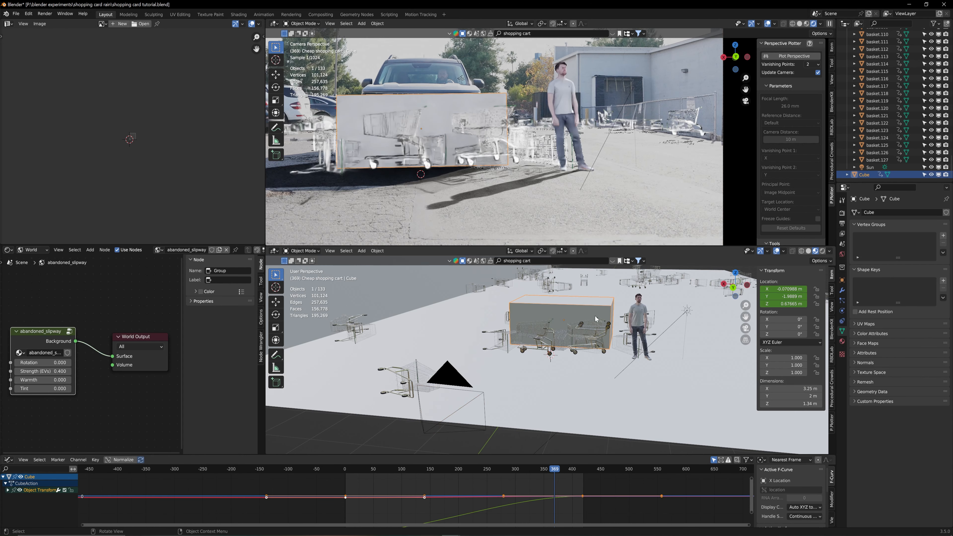
key("Tab")
middle_click_drag(630, 322, 624, 321)
left_click(624, 321)
key("g")
key("x")
left_click(611, 318)
middle_click_drag(570, 346, 626, 358)
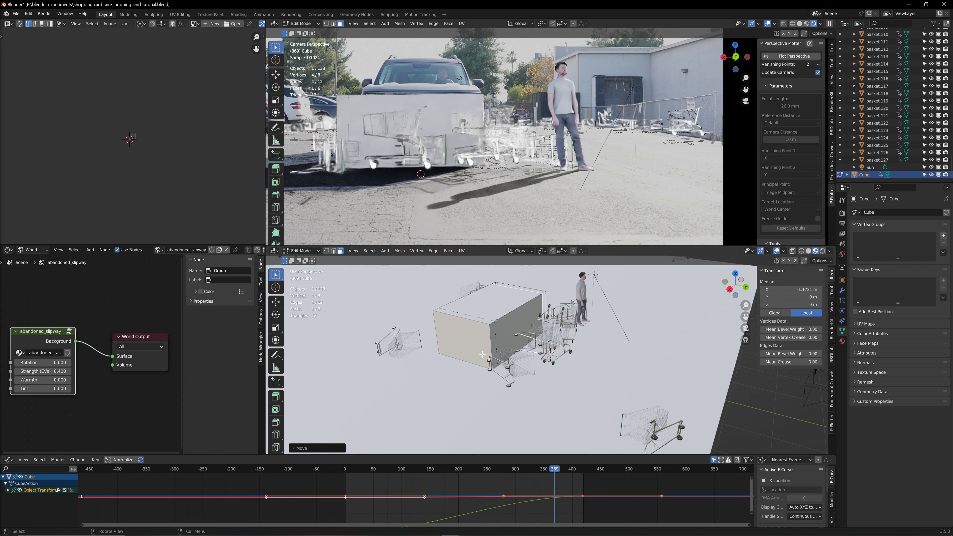
mouse_move(511, 470)
left_mouse_down()
mouse_move(493, 469)
mouse_move(505, 473)
left_mouse_up()
left_click(842, 280)
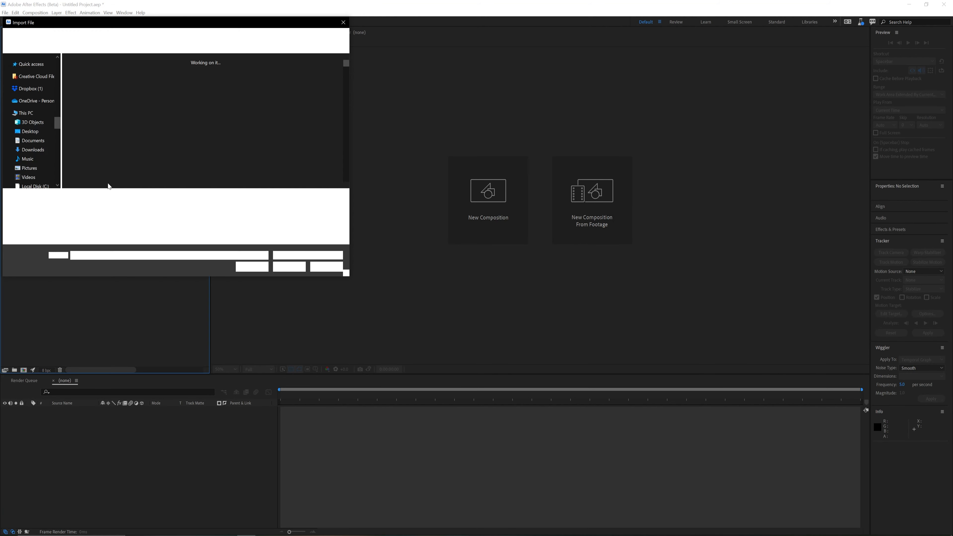
In After Effects, import the Image PNG sequence from the shopping card rain project's RENDER folder and open it for preview.
left_click(124, 35)
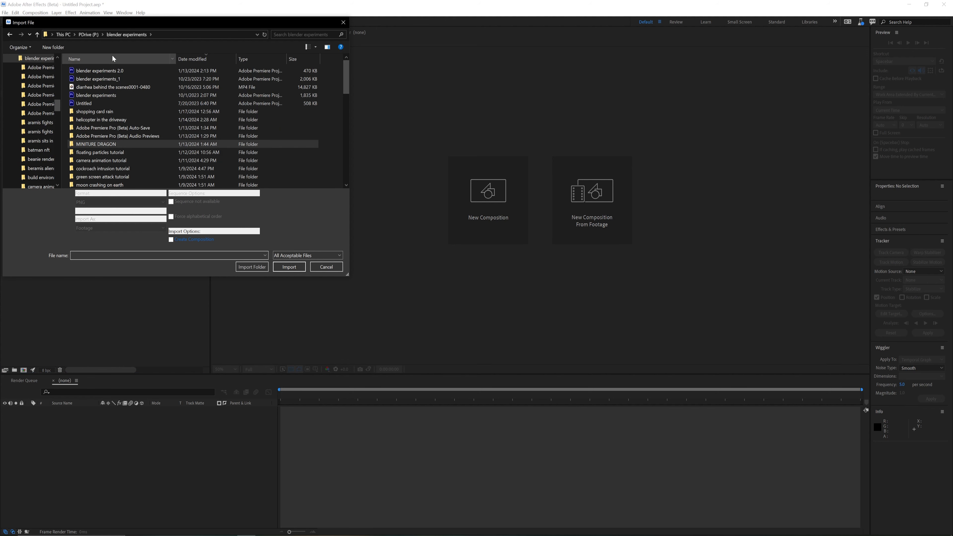
double_click(96, 113)
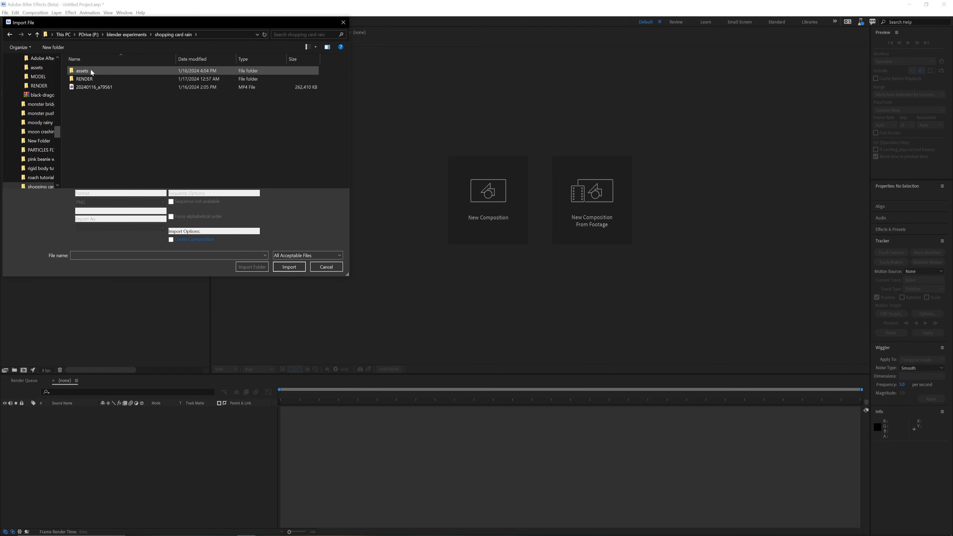
left_click(90, 80)
double_click(89, 79)
left_click_drag(346, 64, 346, 106)
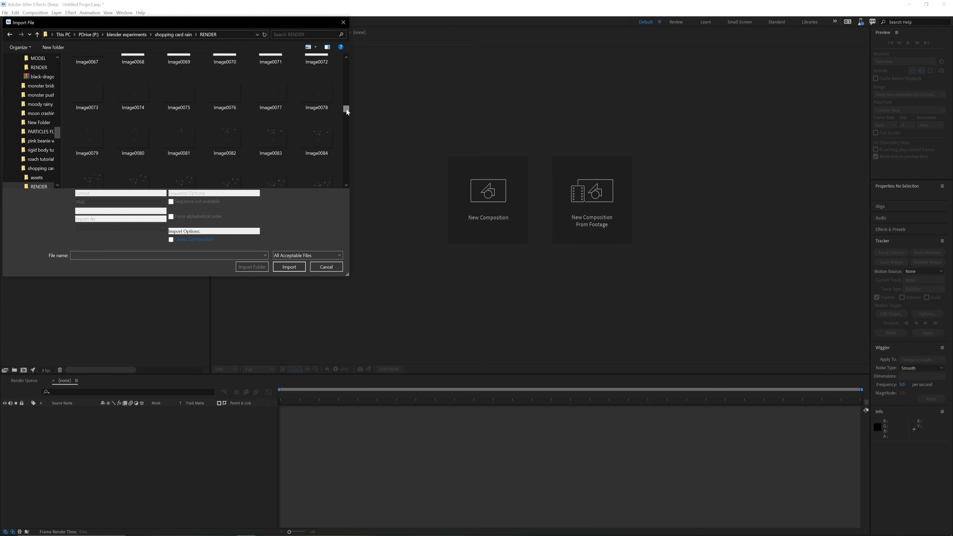
left_click(265, 145)
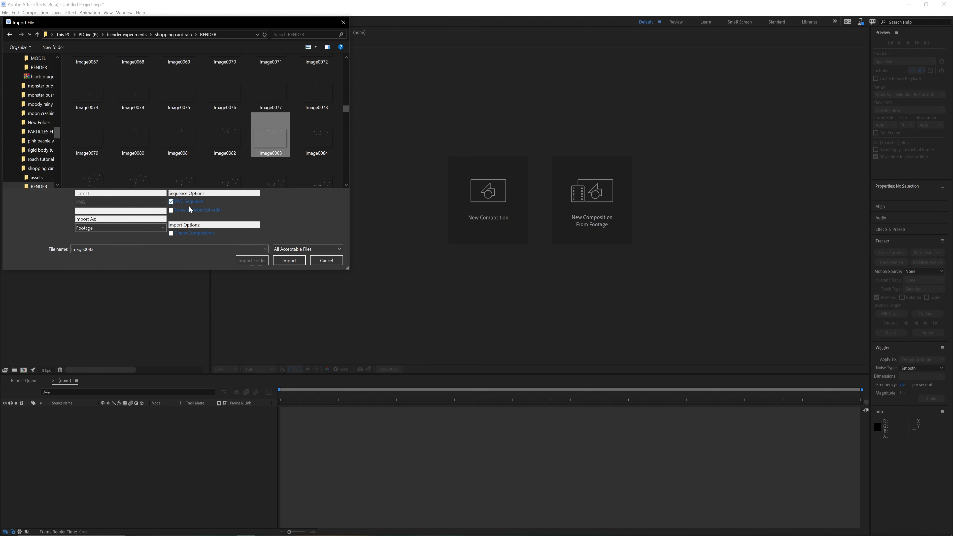
left_click(288, 260)
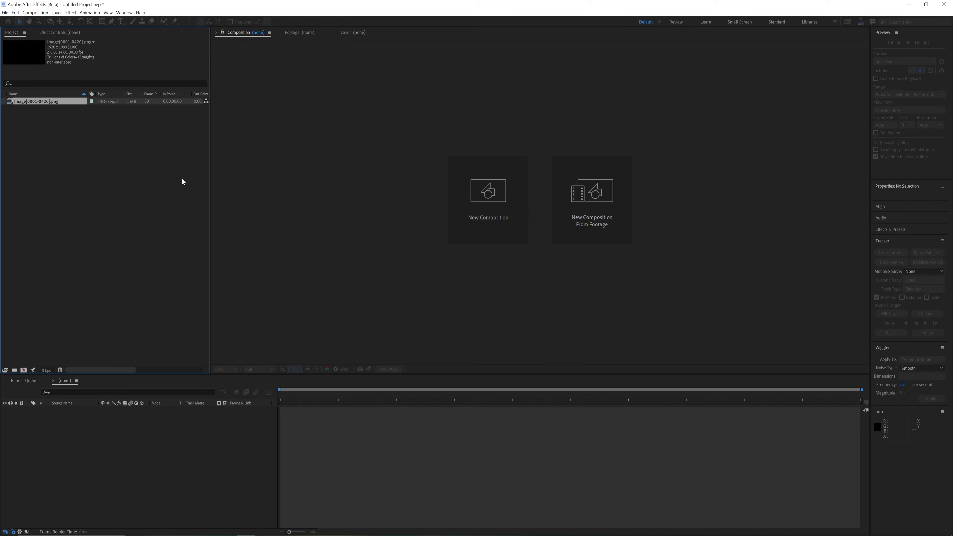
double_click(48, 105)
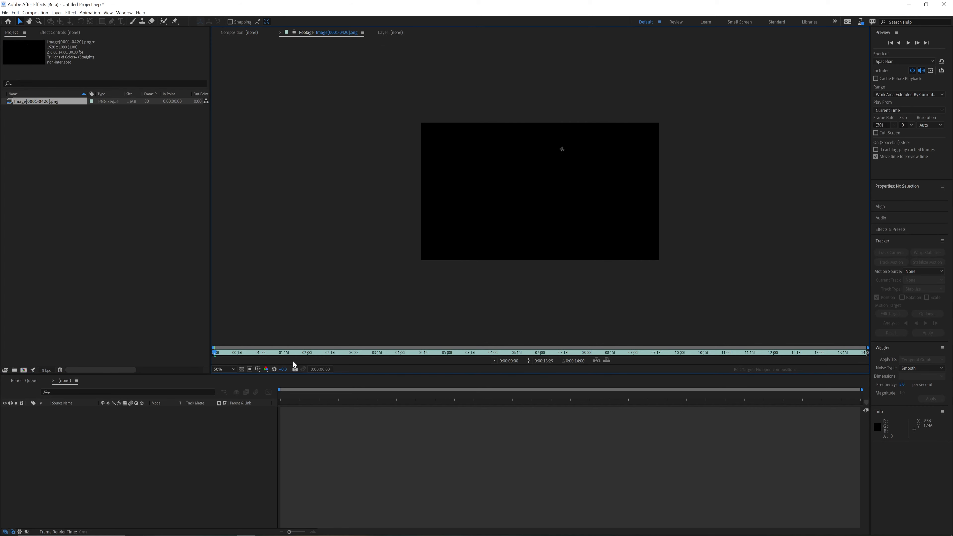
left_click_drag(369, 353, 196, 348)
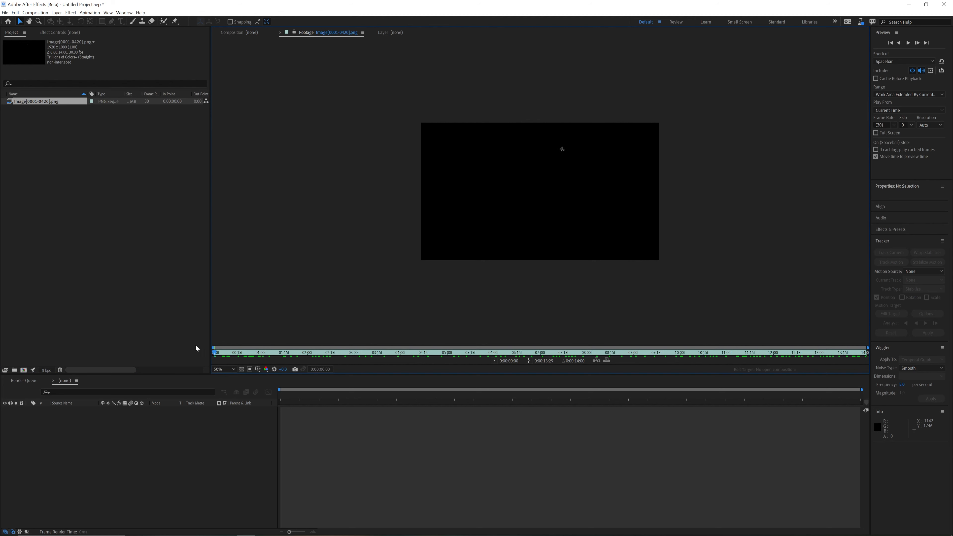
Import the SHADOW renders from the RENDER folder as a PNG sequence.
double_click(71, 167)
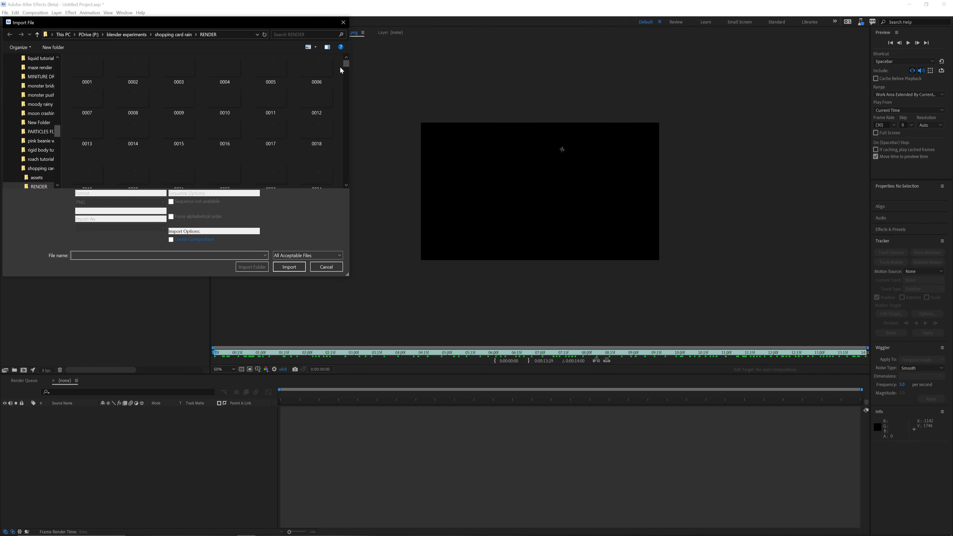
left_click_drag(346, 63, 346, 174)
left_click(316, 125)
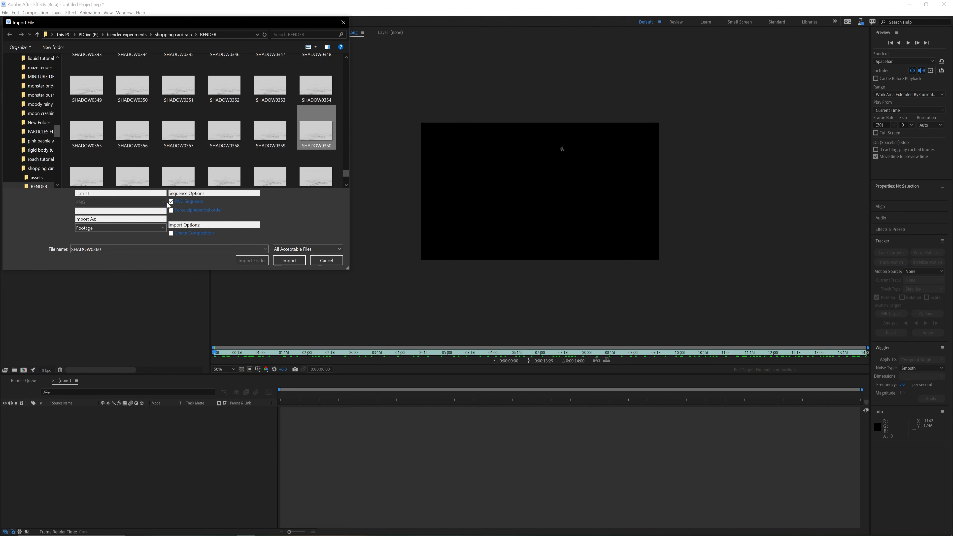
left_click(289, 262)
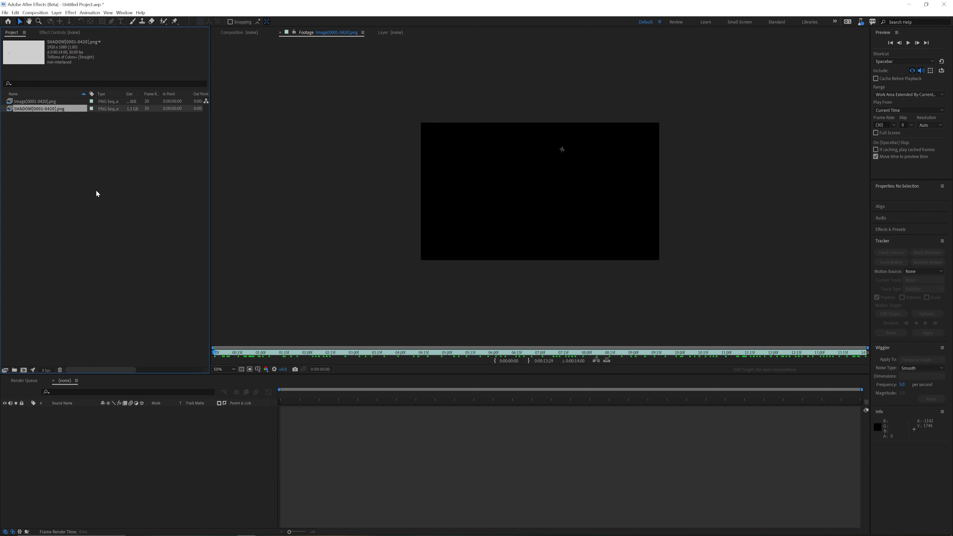
Import the original clip 20240116_a79561 from the shopping card rain folder.
double_click(96, 206)
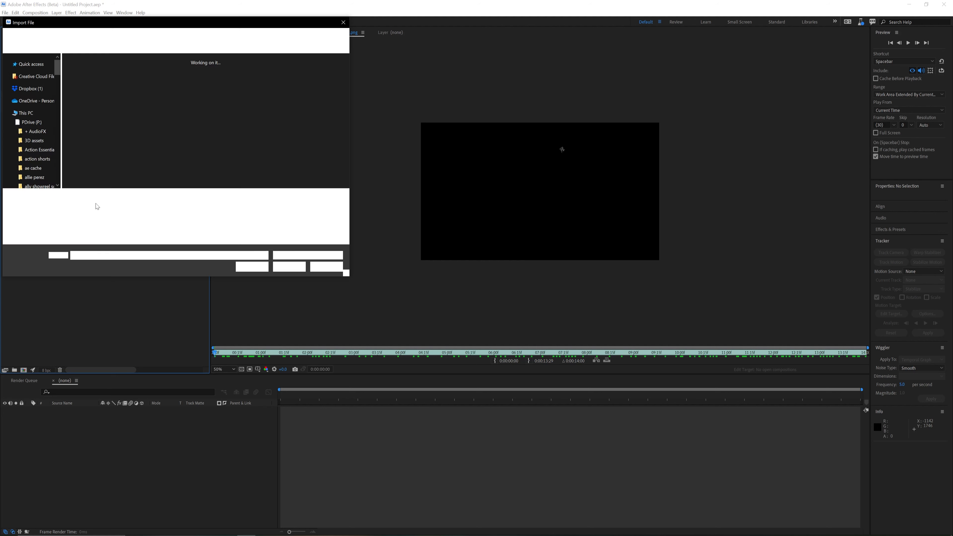
left_click(173, 35)
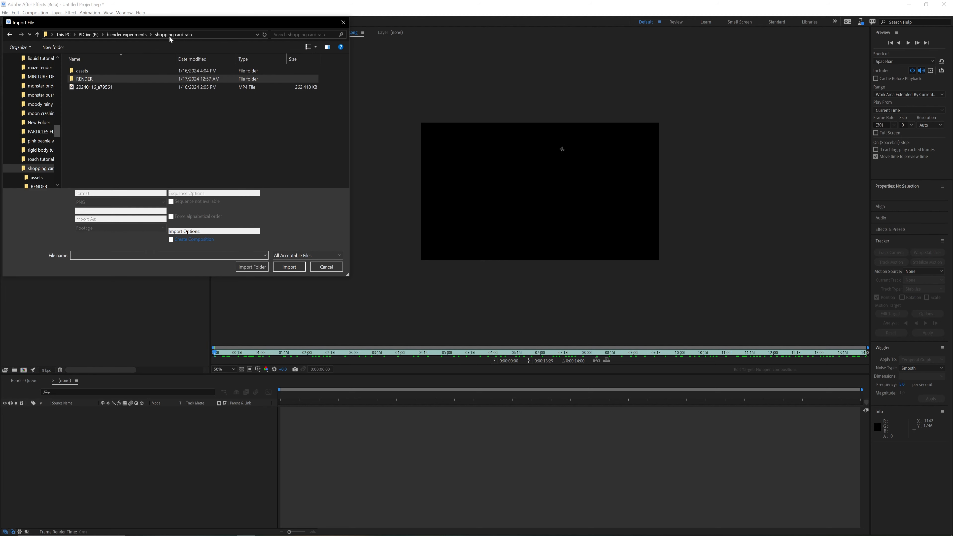
left_click(102, 87)
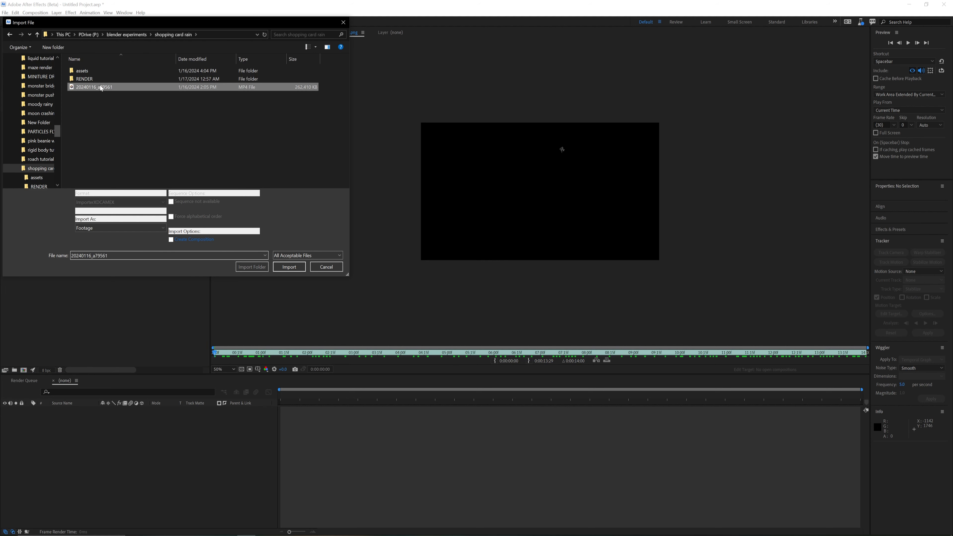
left_click(289, 266)
Scrub through the 20240116_a79561.MP4 footage and return to the empty composition view.
double_click(43, 102)
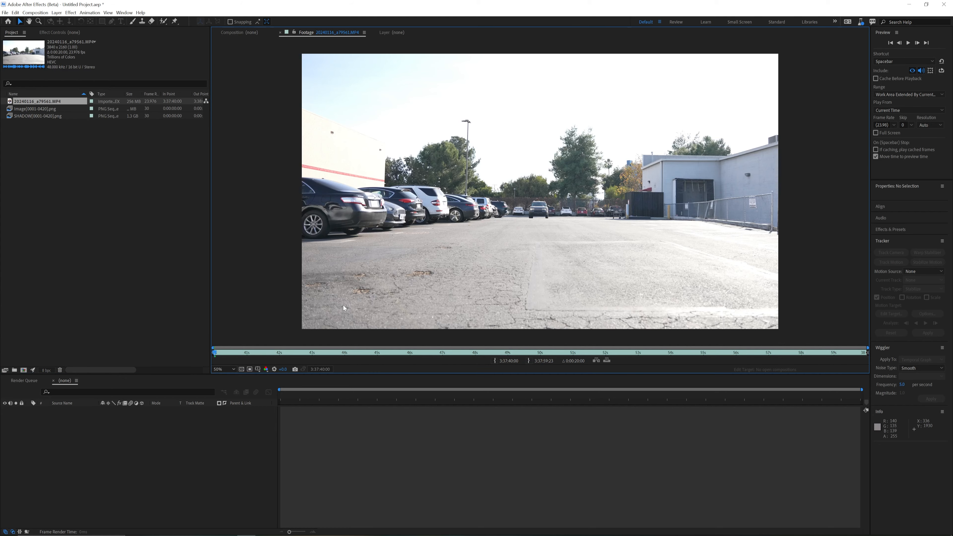
left_click_drag(317, 355, 626, 337)
key("Home")
left_click(38, 156)
left_click(242, 34)
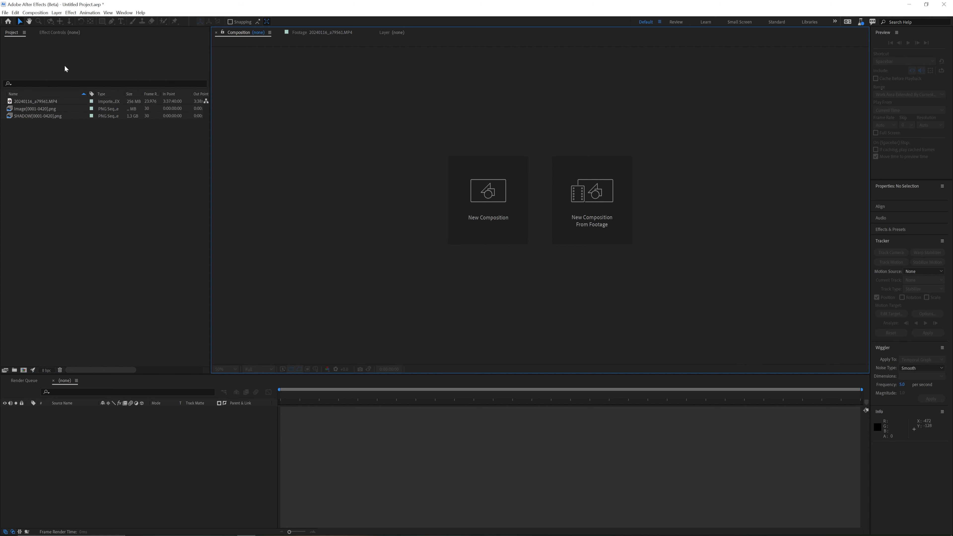
left_click(35, 13)
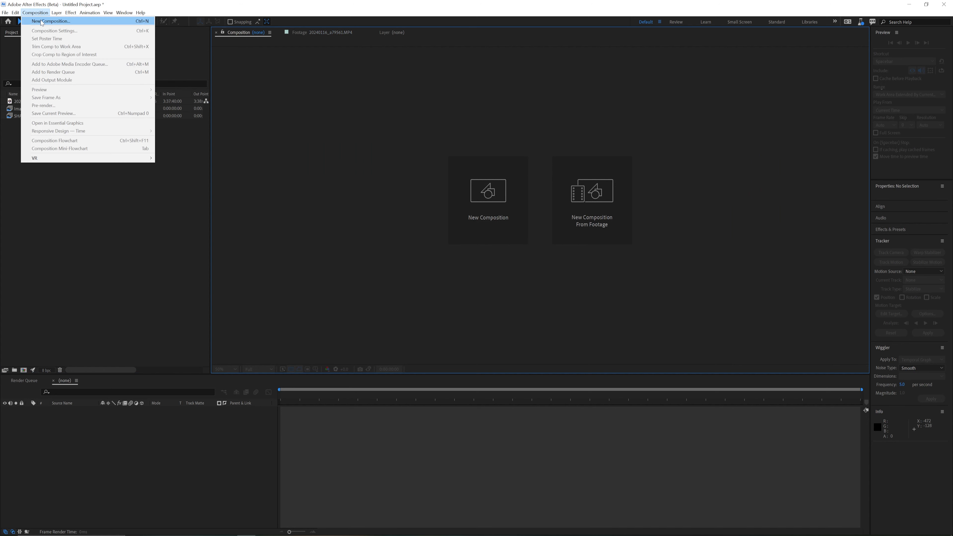
left_click(69, 162)
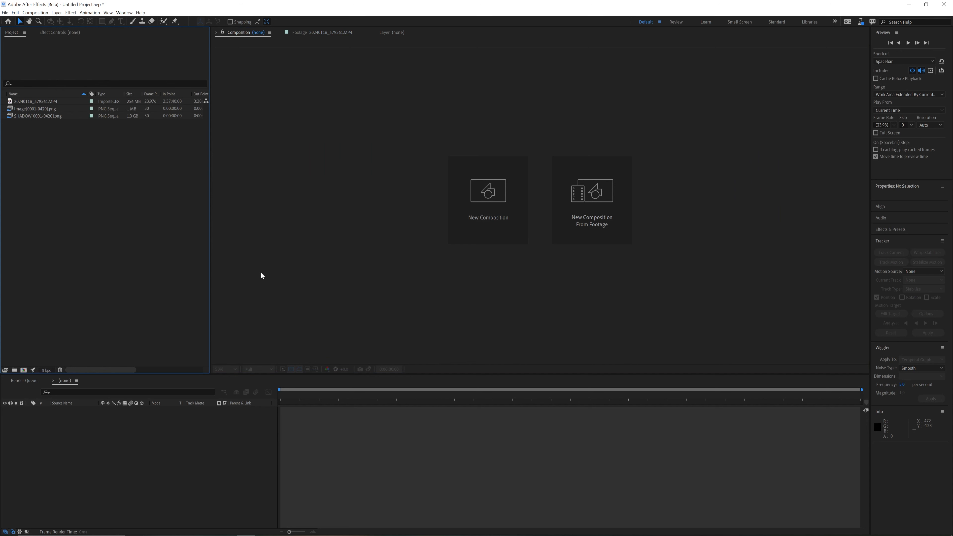
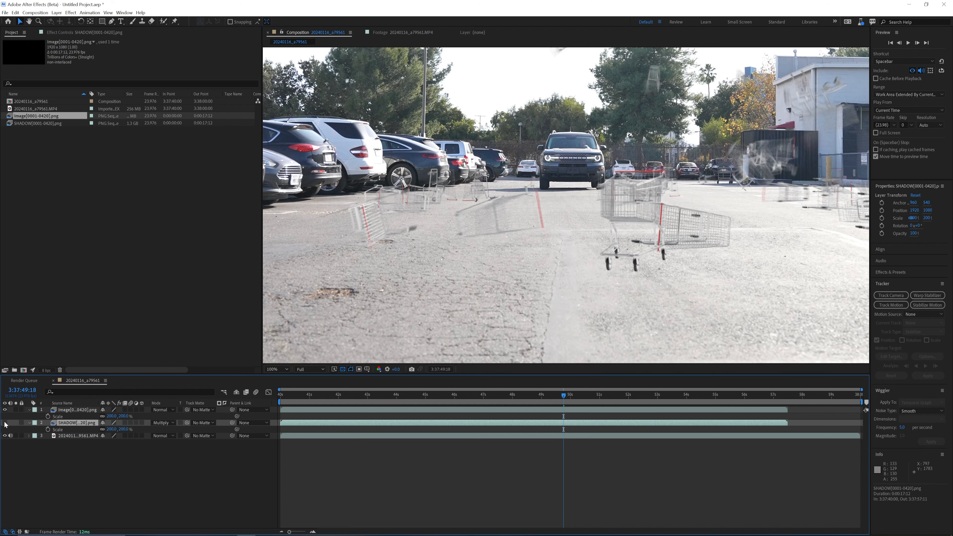
Turn on the SHADOW layer's visibility and play the composite from the start.
left_click(5, 422)
scroll(394, 308, "down", 2)
key("Home")
key("space")
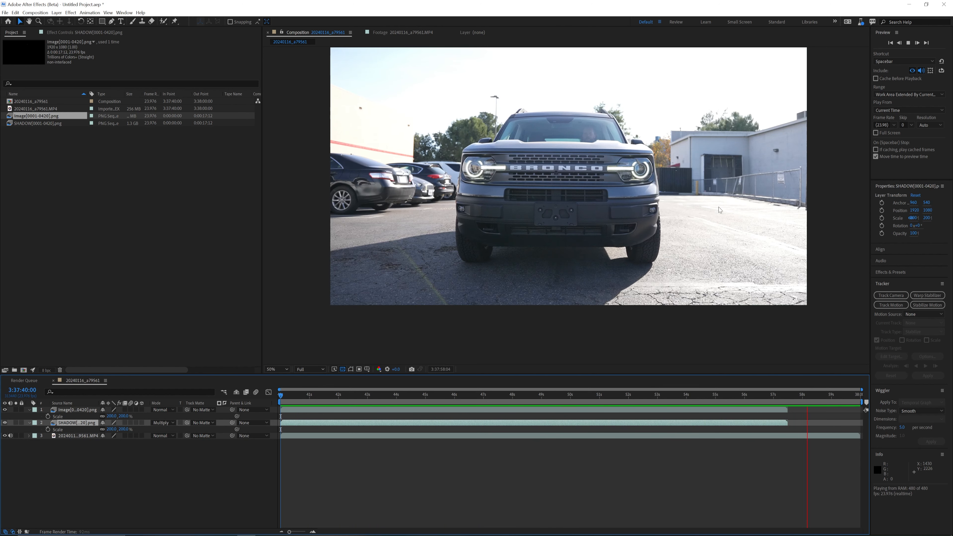
End the work area where the Image and SHADOW layers end, and trim the composition to the work area.
left_click(786, 398)
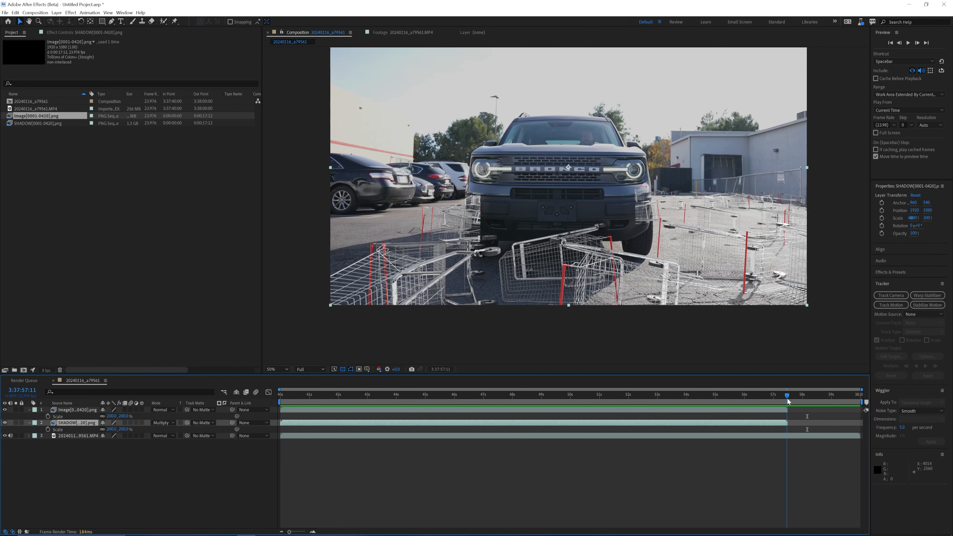
left_click_drag(784, 397, 787, 399)
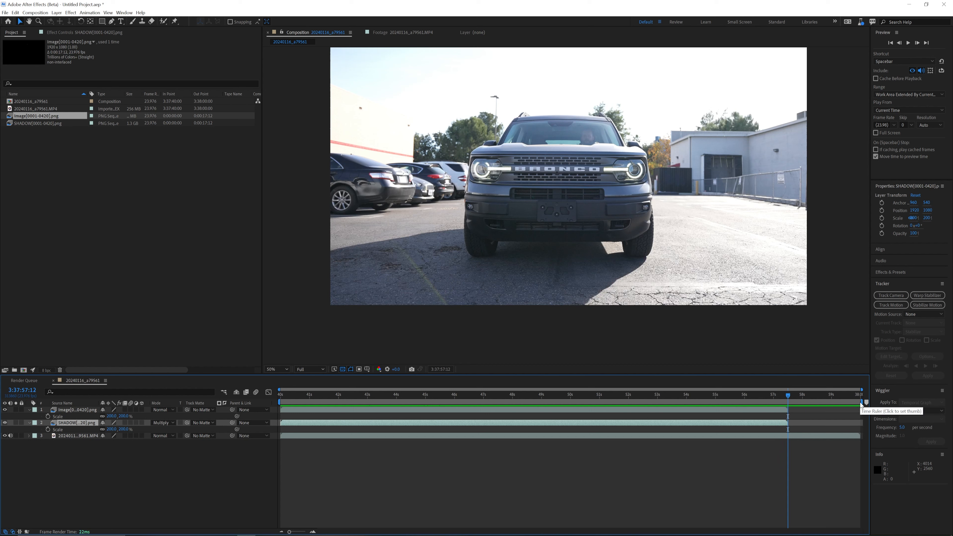
left_click_drag(861, 402, 788, 399)
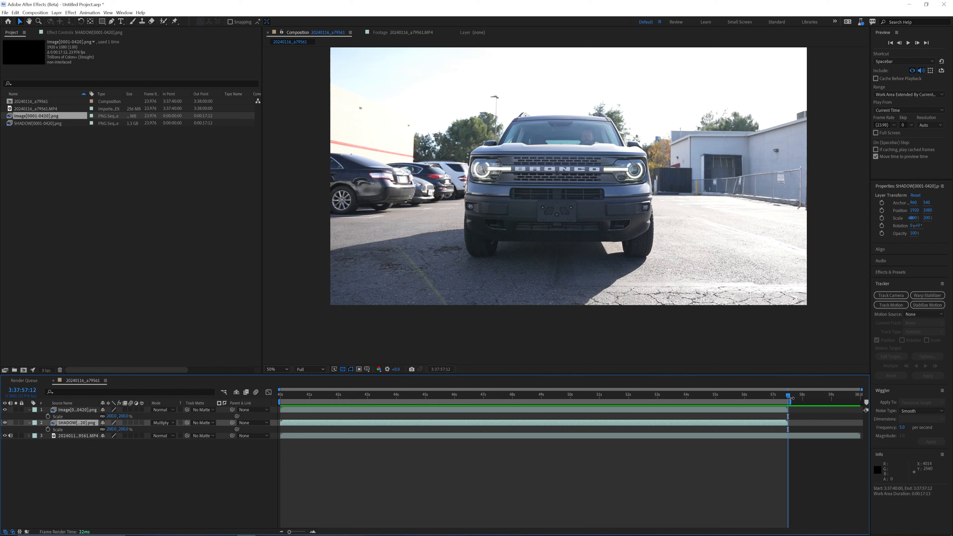
left_click_drag(289, 532, 319, 532)
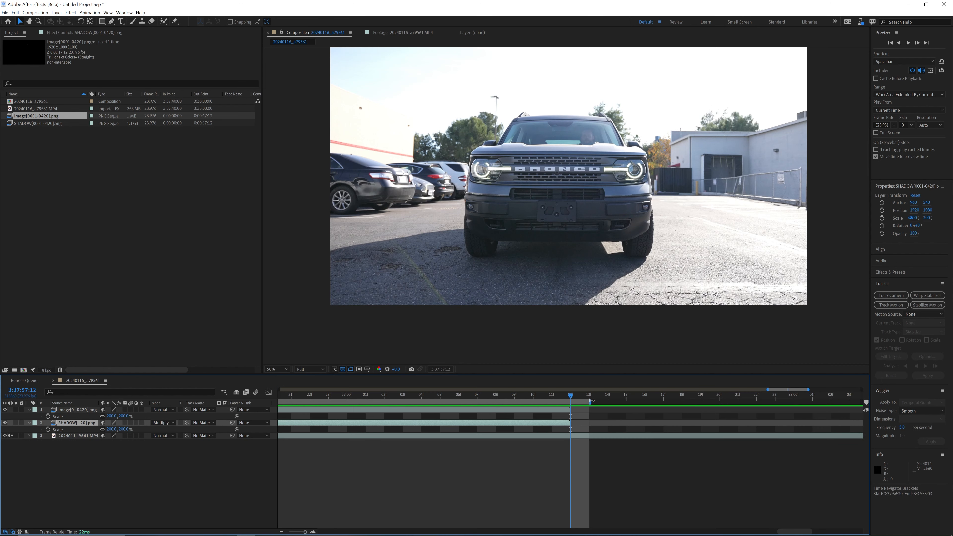
left_click_drag(592, 399, 571, 399)
right_click(559, 402)
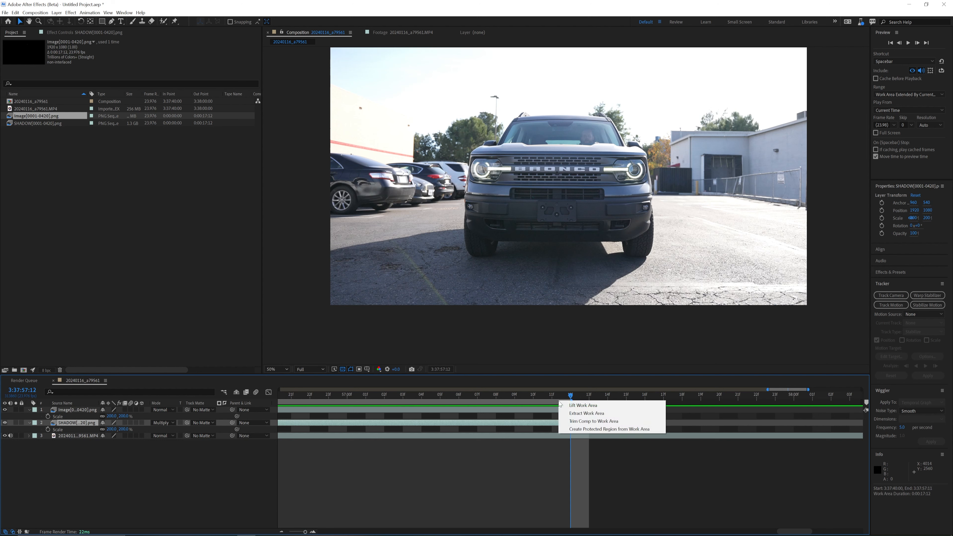
left_click(586, 422)
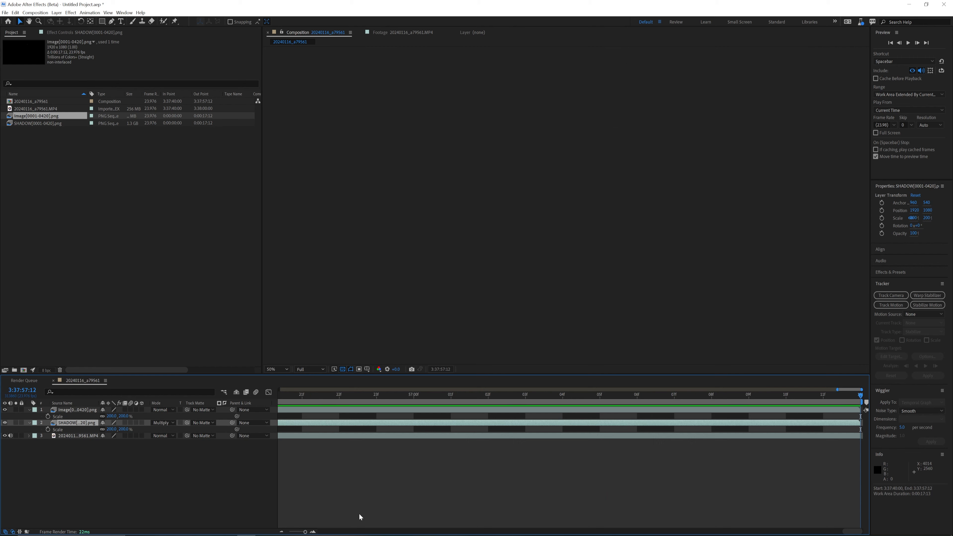
Examine the fallen carts and their shadows up close near the end of the composition, around 3:37:56:06.
left_click_drag(305, 532, 289, 531)
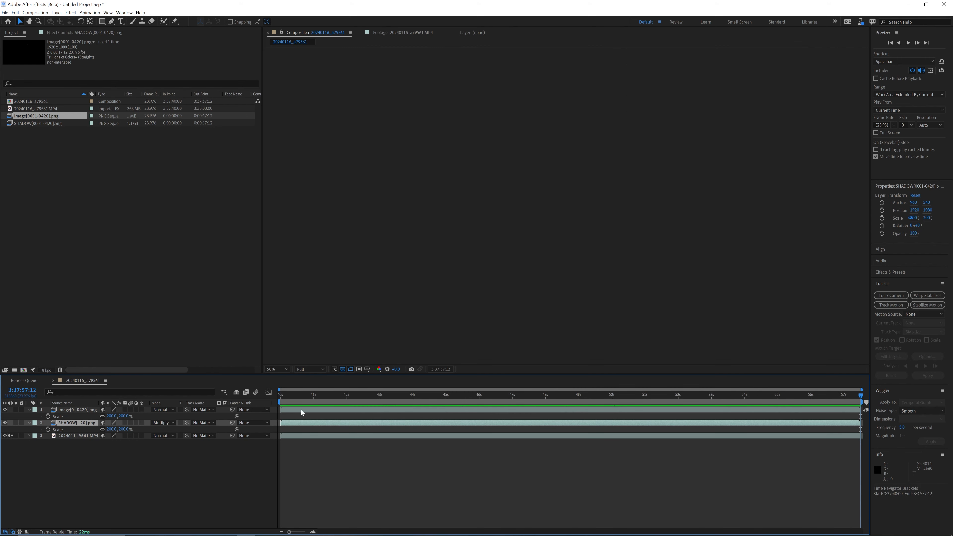
left_click(753, 396)
left_click_drag(753, 406, 818, 417)
scroll(627, 239, "up", 3)
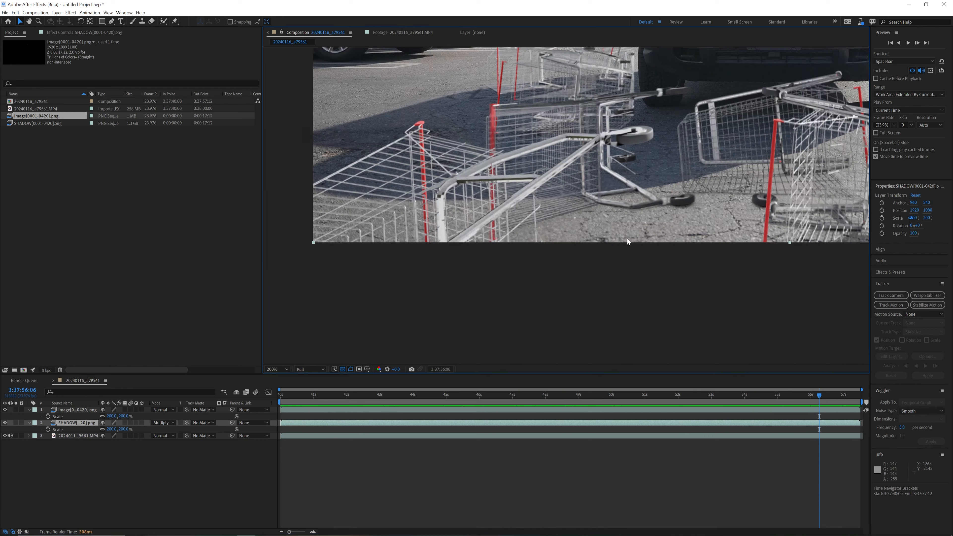
middle_click_drag(790, 197, 898, 161)
middle_click_drag(525, 157, 752, 213)
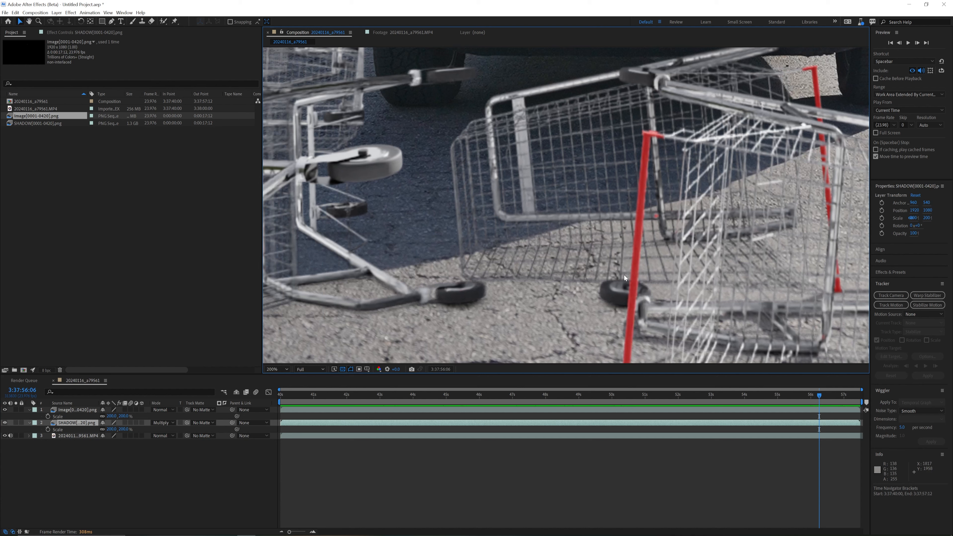
scroll(622, 264, "down", 3)
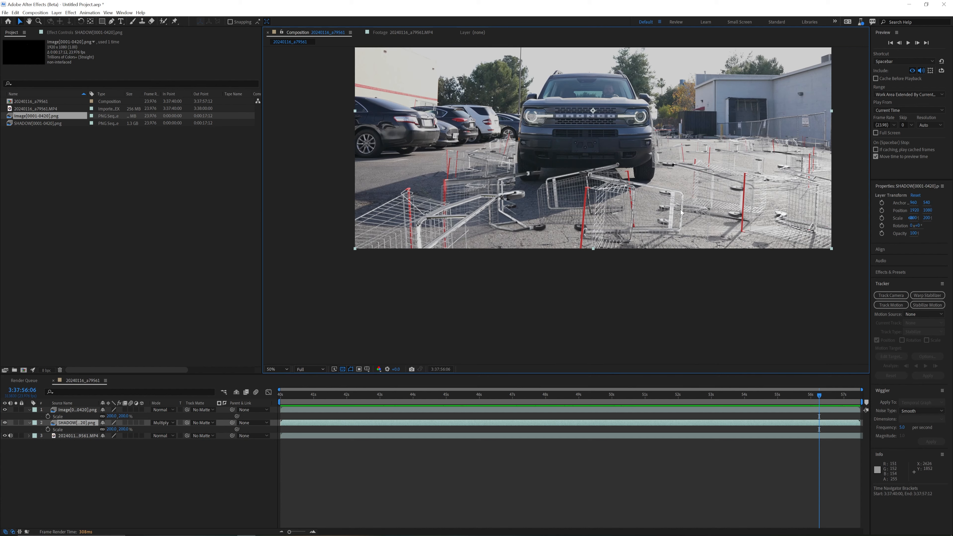
scroll(571, 244, "up", 2)
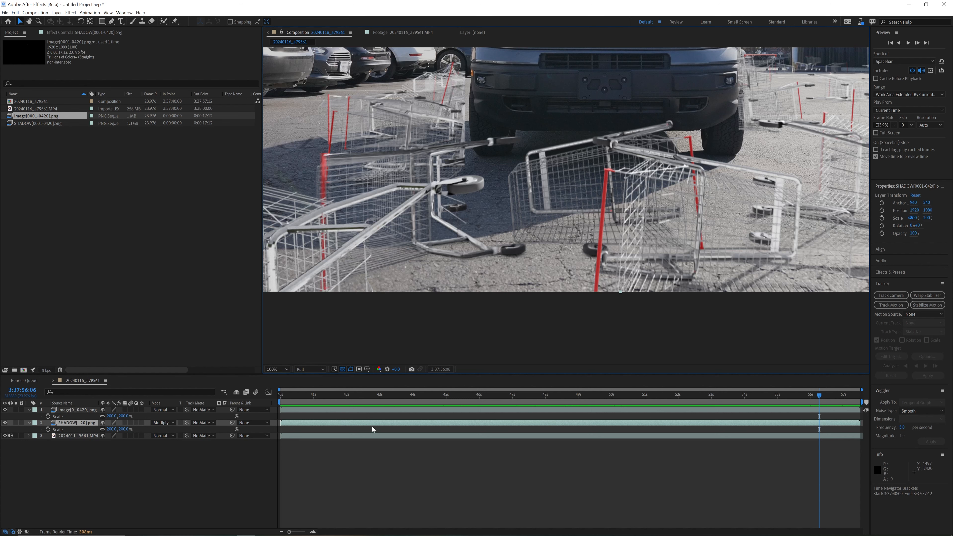
scroll(551, 245, "up", 2)
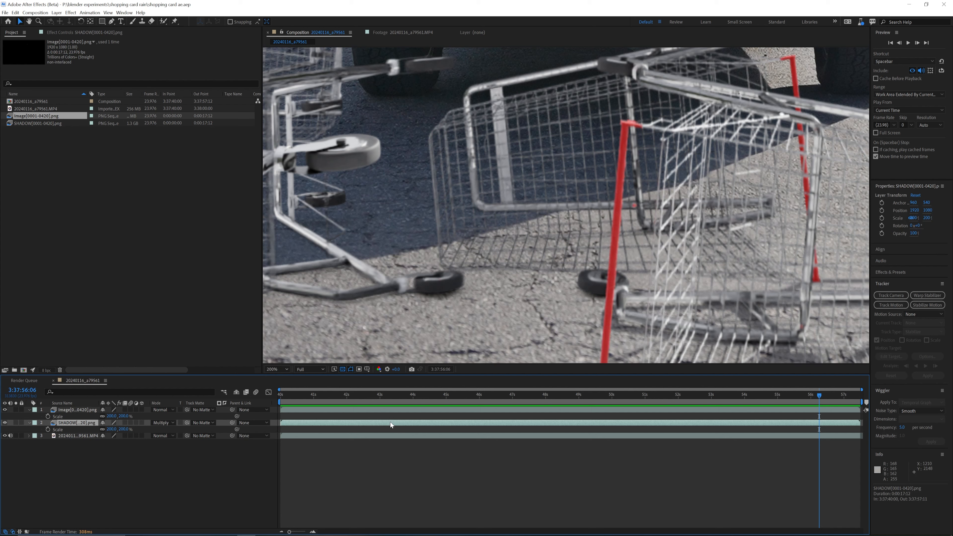
Apply a Curves effect to the SHADOW layer and slightly lower the midtones of its Red channel.
right_click(381, 423)
mouse_move(431, 318)
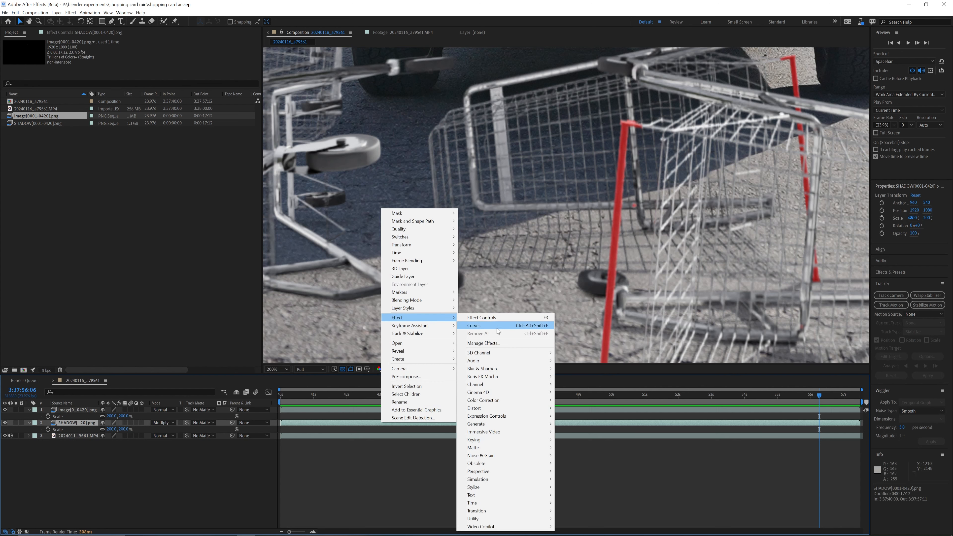
mouse_move(484, 400)
left_click(573, 236)
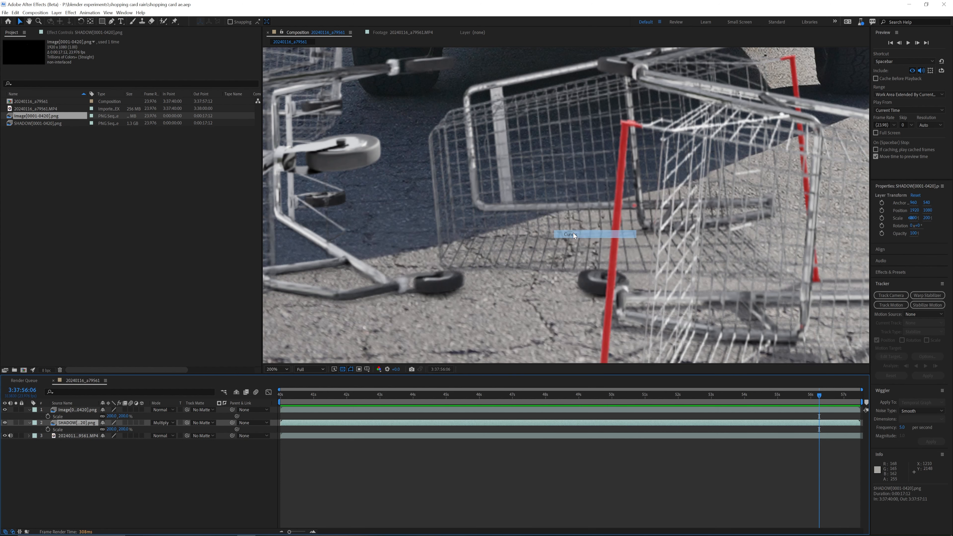
left_click(155, 55)
left_click(153, 71)
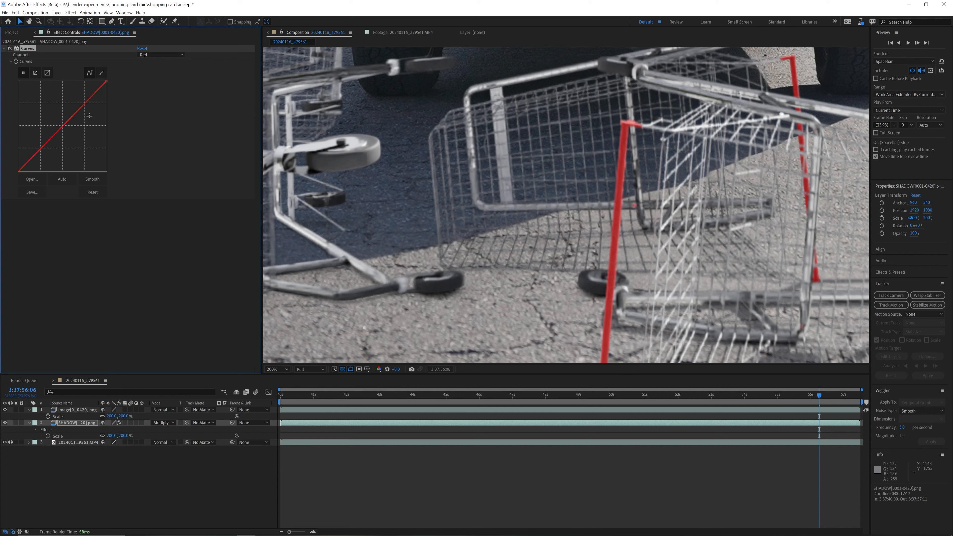
left_click_drag(65, 123, 72, 125)
Brighten the SHADOW layer by pulling the RGB curve's white point inward, and compare the composite with and without the layer.
left_click(154, 55)
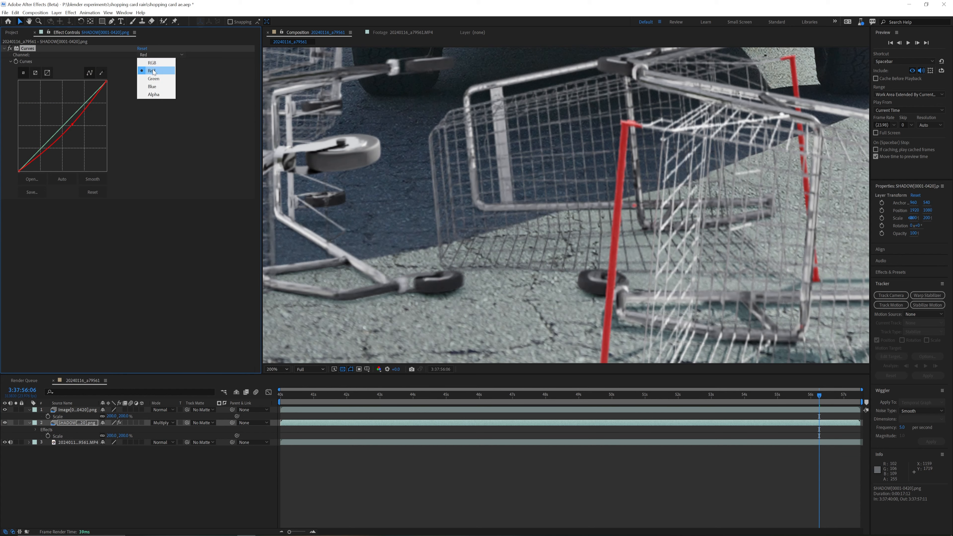
left_click(152, 63)
scroll(507, 226, "down", 3)
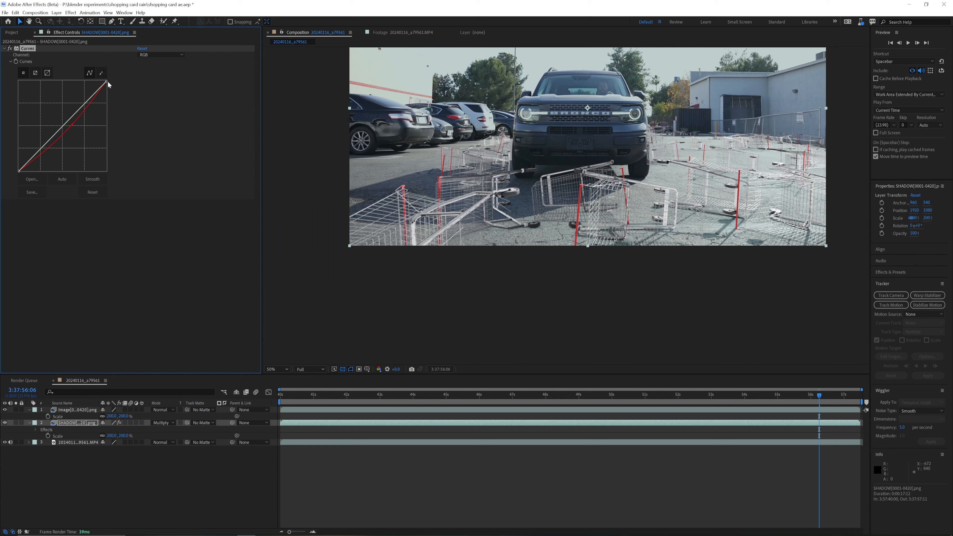
left_click_drag(106, 82, 91, 81)
left_click(4, 423)
left_click(4, 423)
left_click(4, 423)
left_click(4, 424)
left_click(4, 424)
left_click(4, 424)
Fine-tune the midtones of the SHADOW layer's Green and Blue curves, and compare the result with the Curves effect off and on.
left_click(75, 118)
scroll(620, 242, "up", 4)
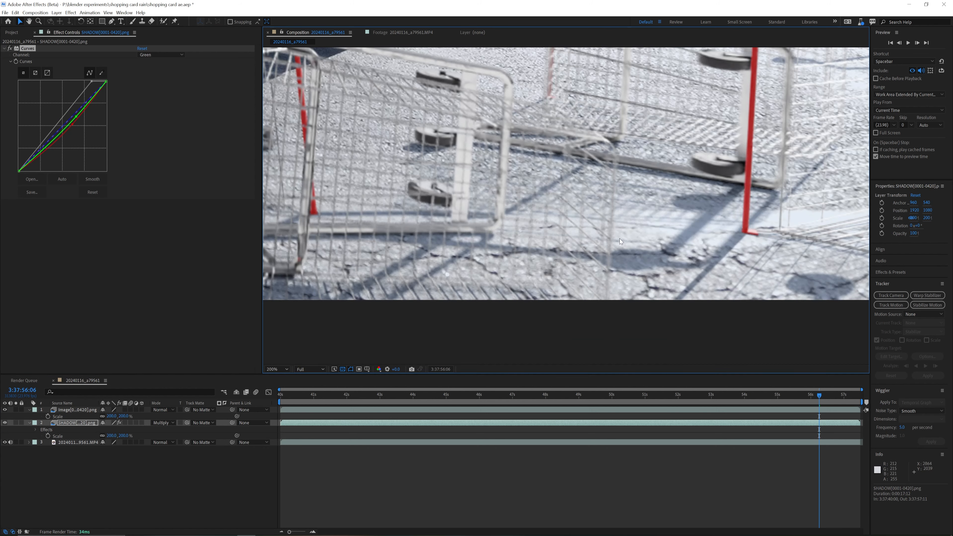
scroll(640, 264, "down", 4)
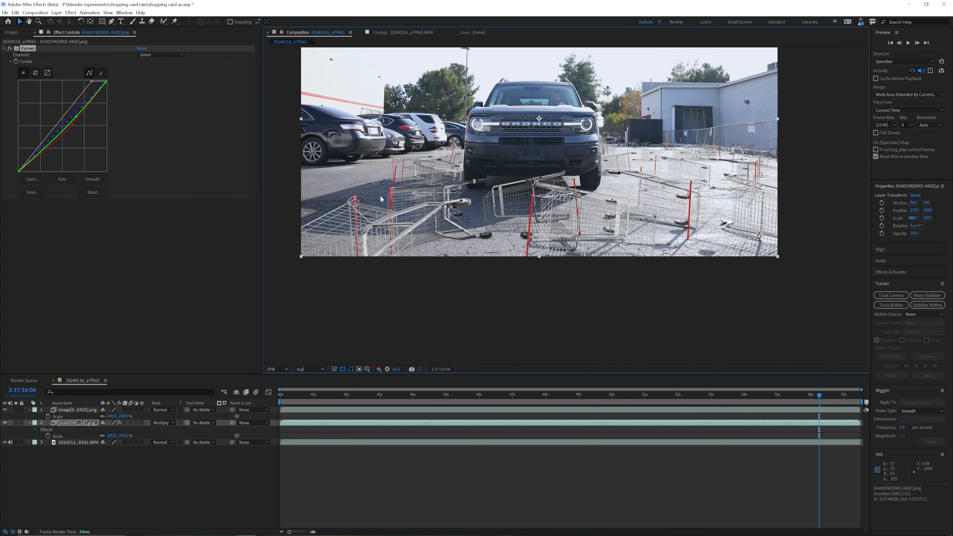
left_click_drag(75, 114, 74, 113)
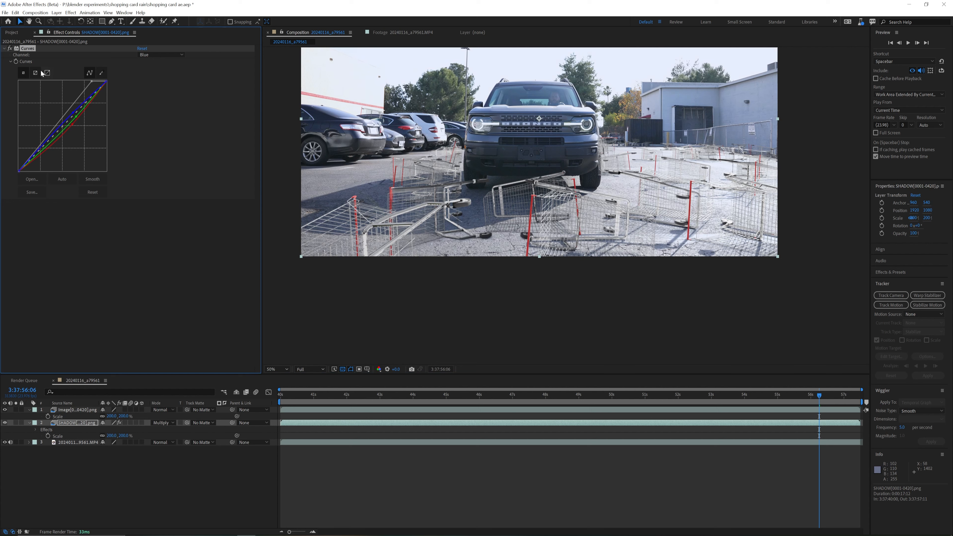
left_click(10, 49)
left_click(10, 49)
left_click(11, 49)
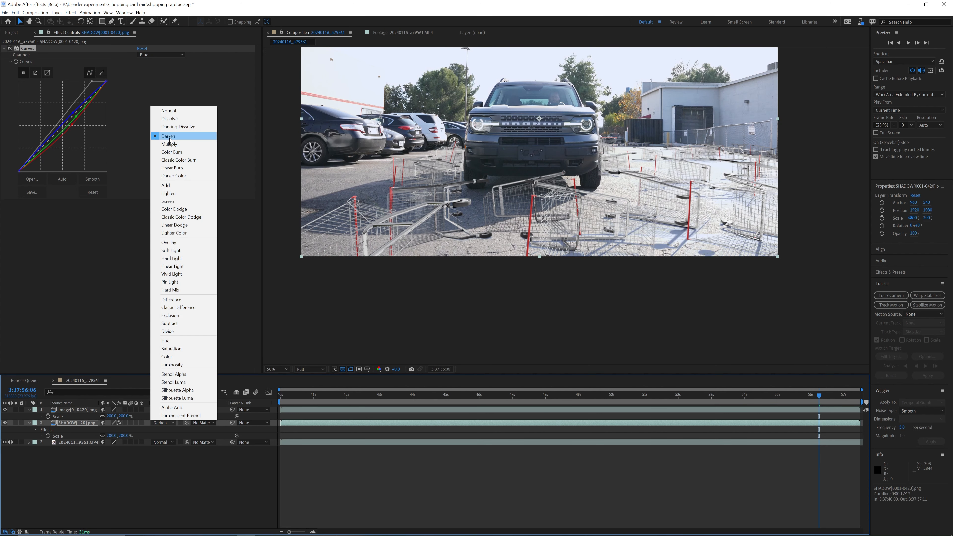
Set the SHADOW layer's blending mode to Darken, pull its RGB white point further inward and lower the curve's darker tones.
left_click(169, 137)
left_click_drag(91, 81, 83, 76)
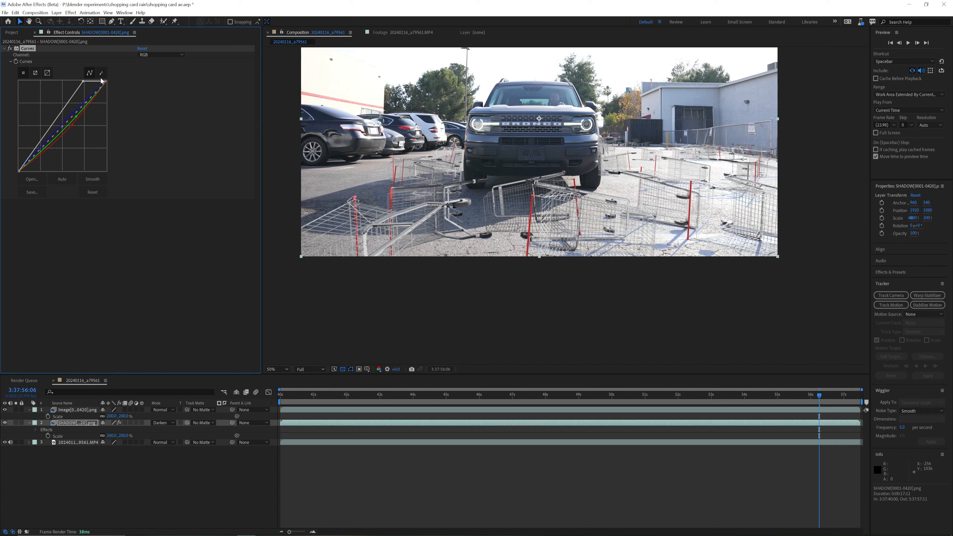
mouse_move(82, 81)
left_mouse_down()
mouse_move(96, 76)
mouse_move(80, 77)
mouse_move(84, 68)
left_mouse_up()
left_click_drag(46, 136, 50, 137)
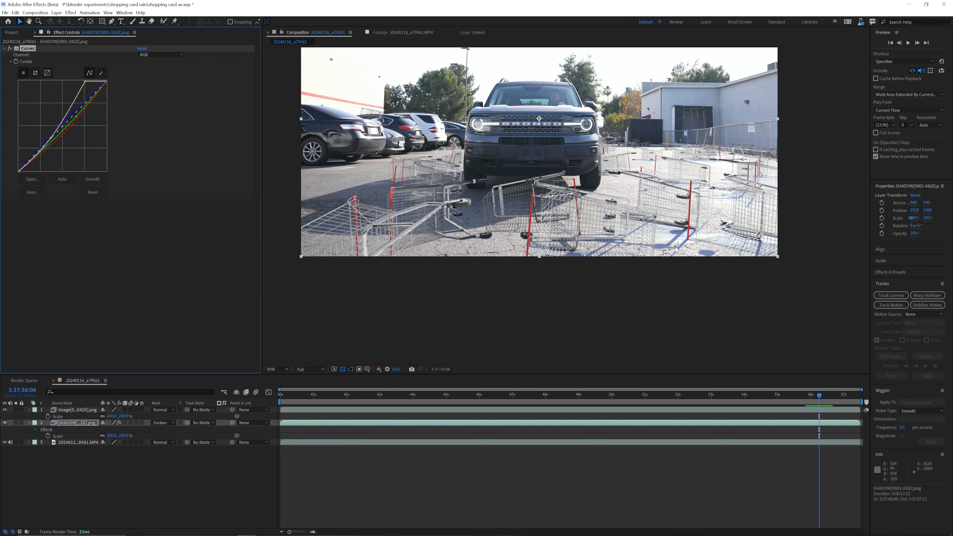
Try lowering the midtones of the SHADOW layer's Blue curve and undo the change.
middle_click_drag(760, 260, 651, 229)
key("period")
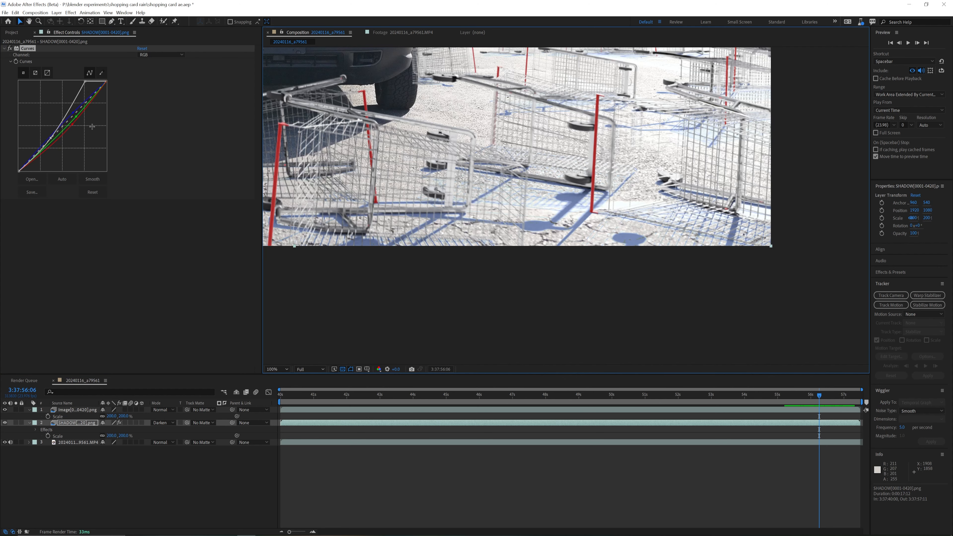
mouse_move(74, 113)
left_mouse_down()
mouse_move(109, 131)
mouse_move(76, 115)
left_mouse_up()
key("ctrl+z")
key("comma")
key("comma")
key("period")
middle_click_drag(413, 52, 512, 159)
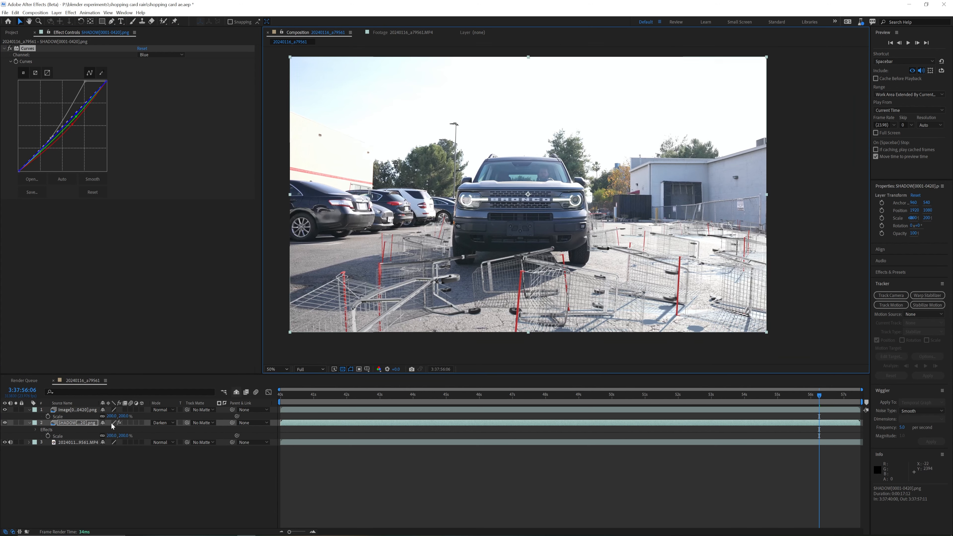
Compare the composite with and without the SHADOW layer and with its Curves effect off and on.
left_click(5, 422)
left_click(4, 422)
left_click(4, 423)
left_click(5, 423)
left_click(4, 423)
left_click(4, 422)
left_click(5, 423)
left_click(4, 423)
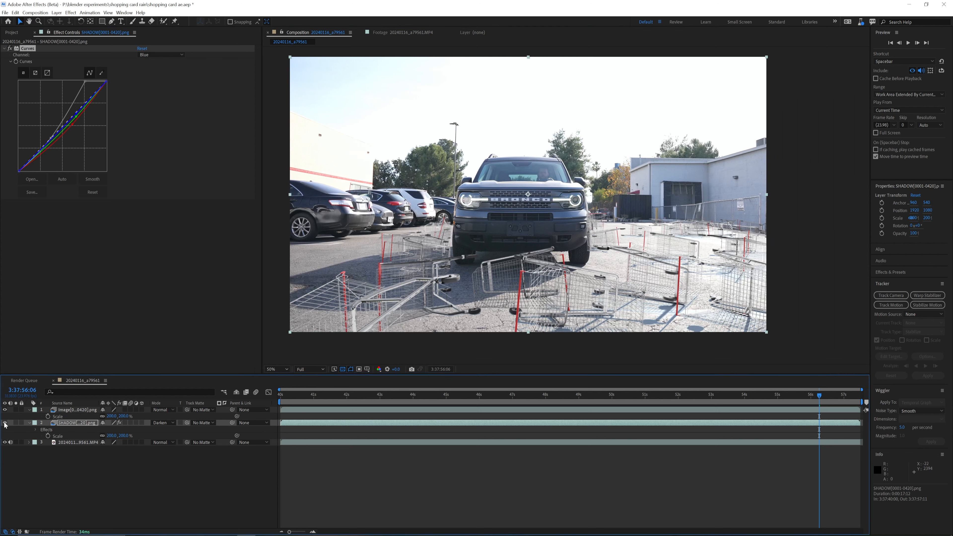
left_click(10, 48)
left_click(9, 49)
left_click(9, 48)
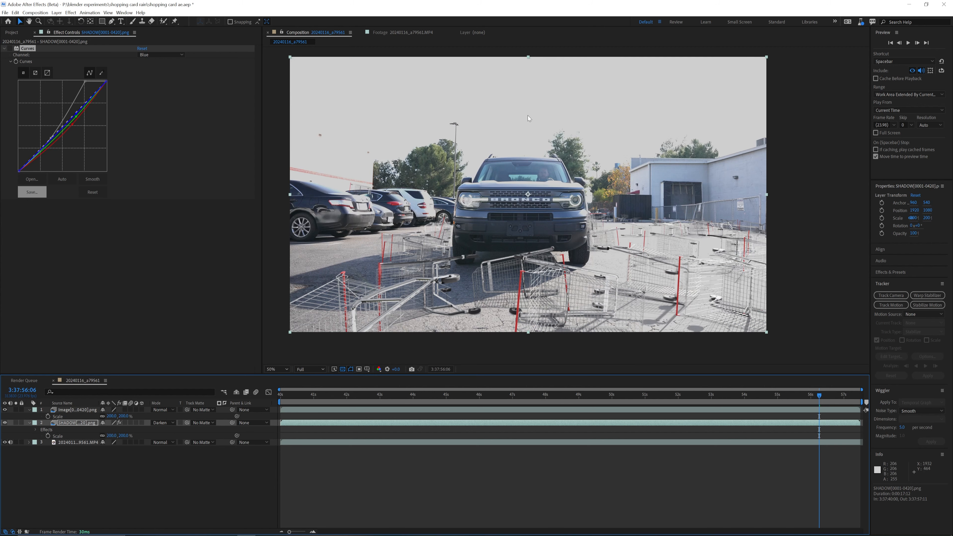
left_click(5, 423)
left_click(5, 423)
left_click(5, 423)
left_click(5, 423)
left_click(10, 49)
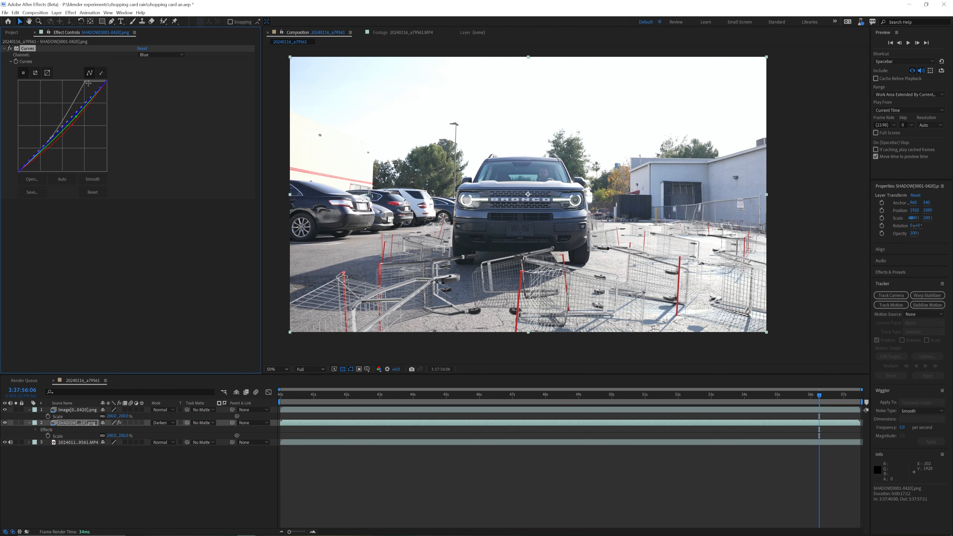
Apply a Curves effect to the Image layer and shape its RGB curve into a gentle S, judging the carts at 3:37:55:10.
left_click(791, 395)
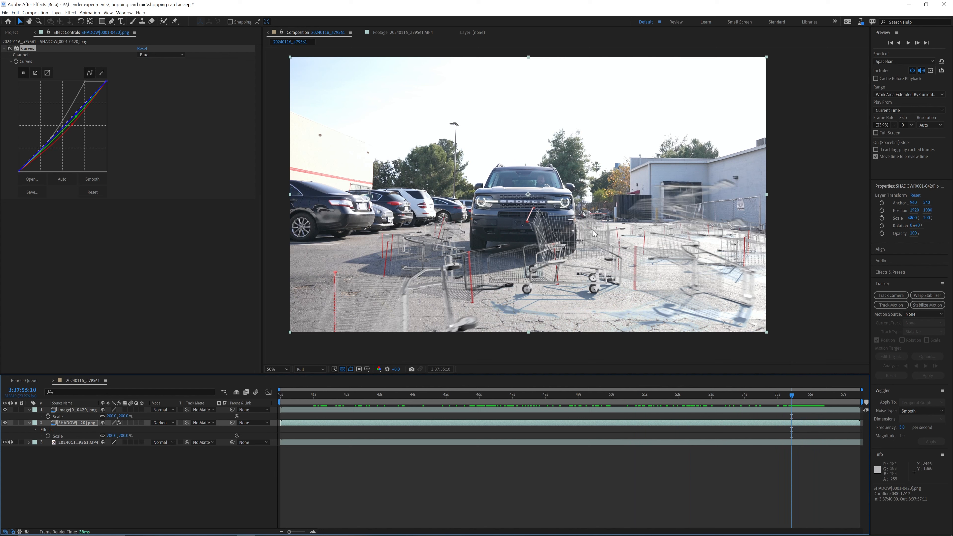
key("period")
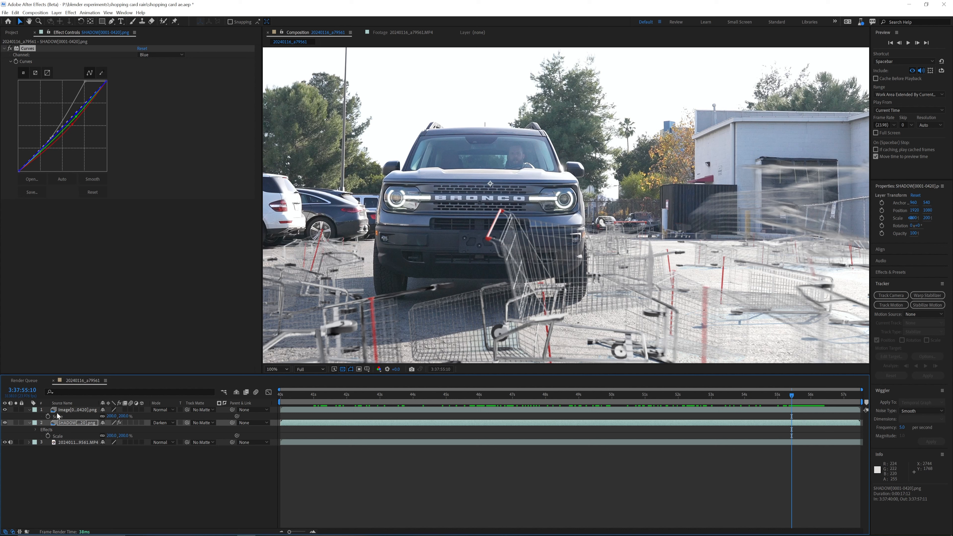
left_click(68, 410)
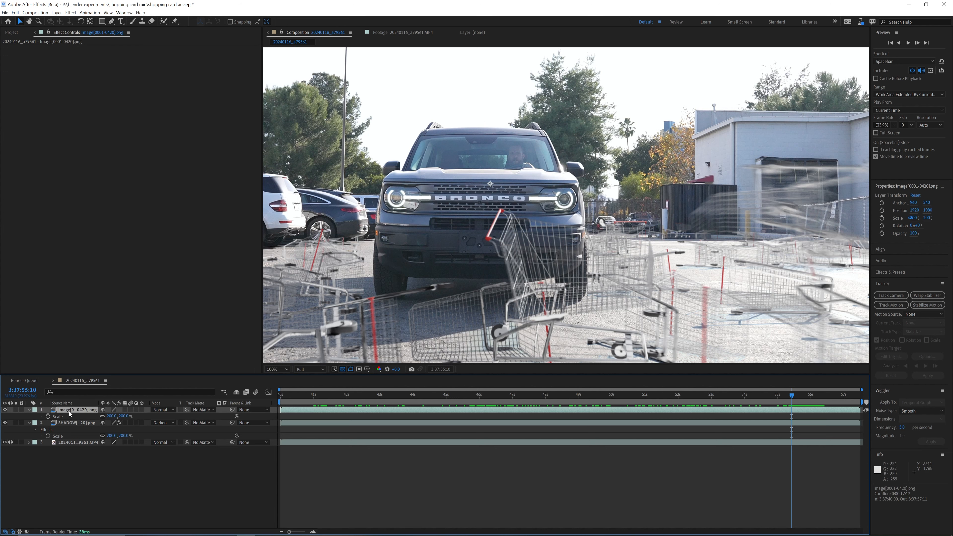
left_click(5, 410)
left_click(5, 410)
right_click(558, 409)
mouse_move(586, 331)
mouse_move(585, 304)
left_click(660, 316)
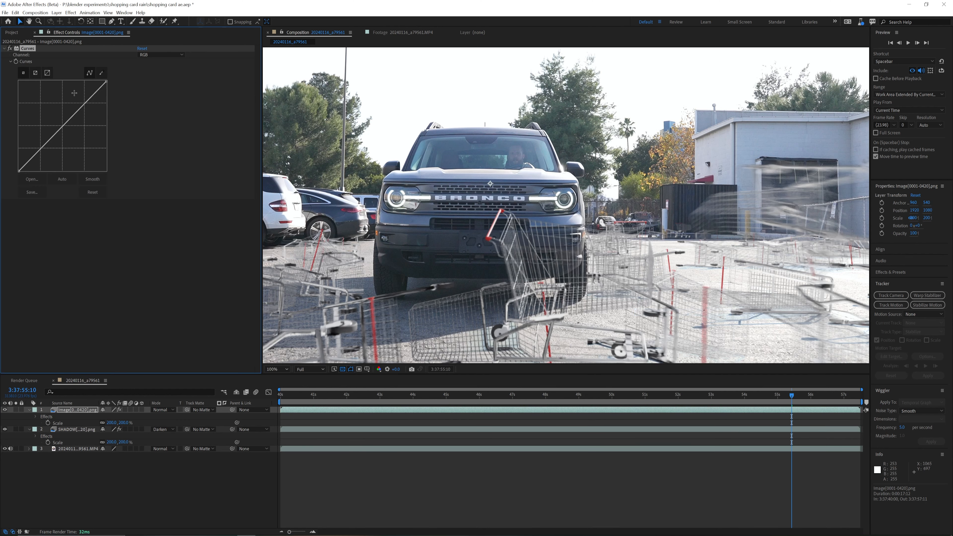
left_click_drag(85, 103, 83, 100)
left_click_drag(54, 129, 53, 140)
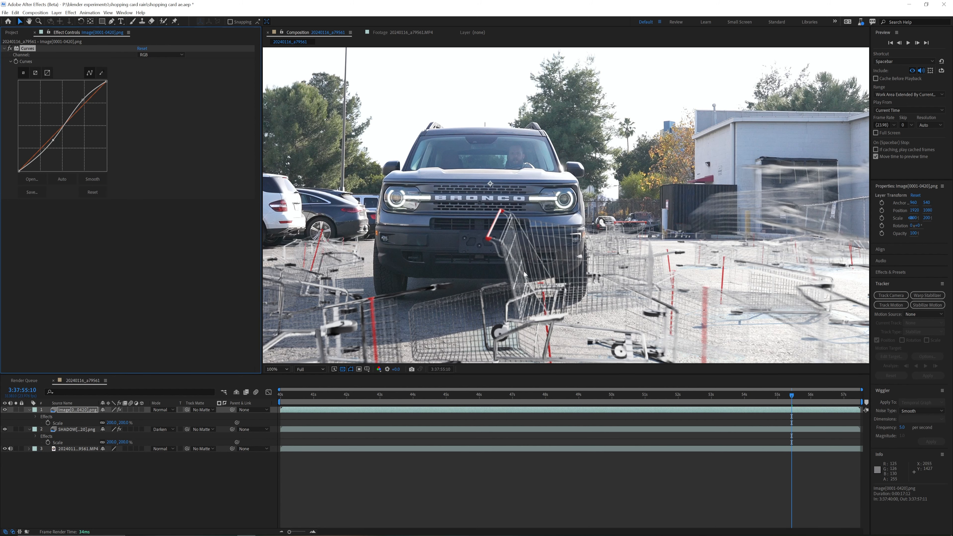
Examine the contrast of the carts, wheels and shadows up close against the vehicle and pavement.
scroll(515, 259, "up", 2)
scroll(443, 236, "up", 2)
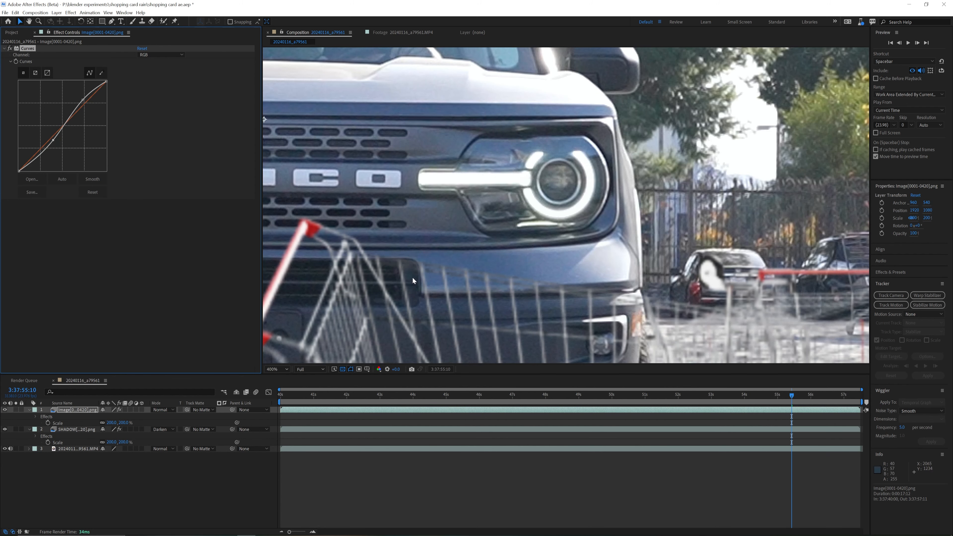
middle_click_drag(392, 287, 639, 135)
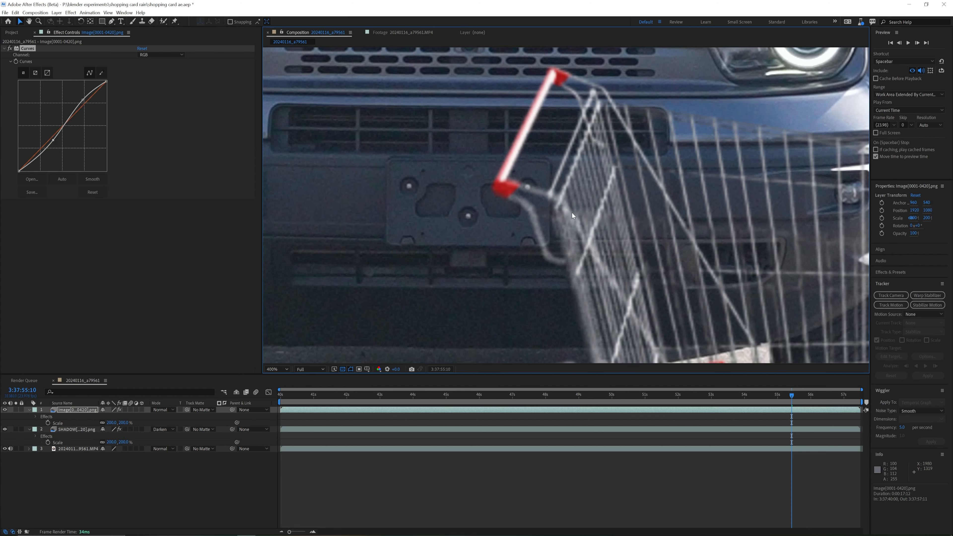
middle_click_drag(693, 64, 547, 223)
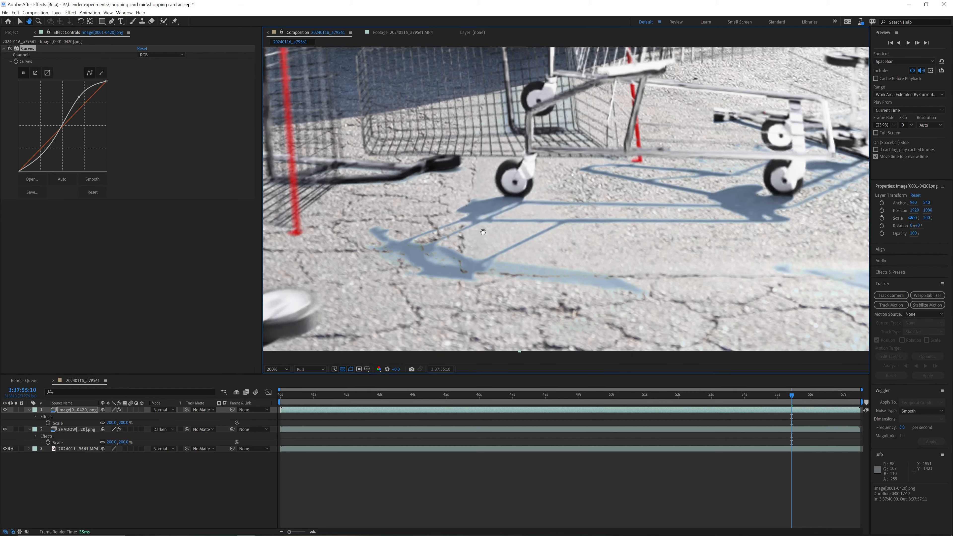
middle_click_drag(477, 197, 483, 235)
scroll(515, 215, "up", 1)
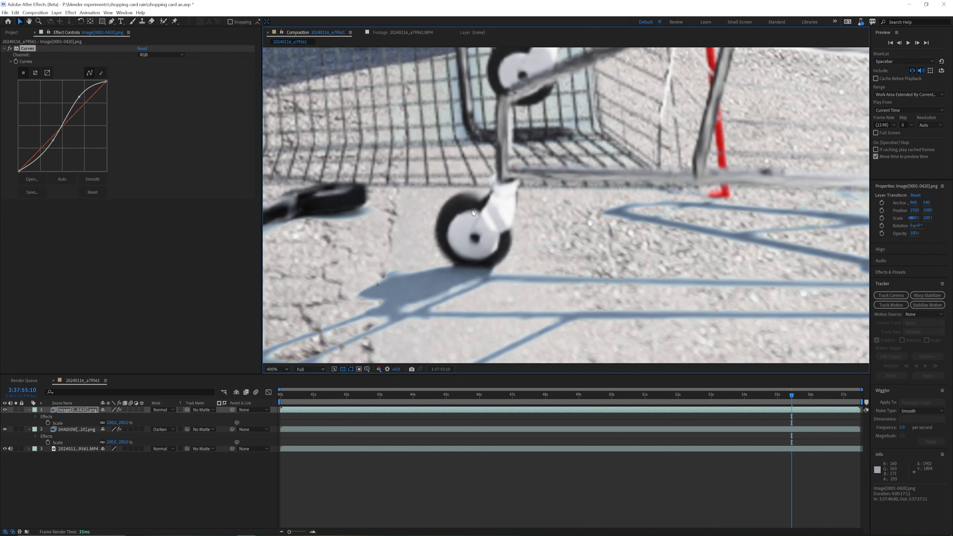
middle_click_drag(509, 189, 803, 460)
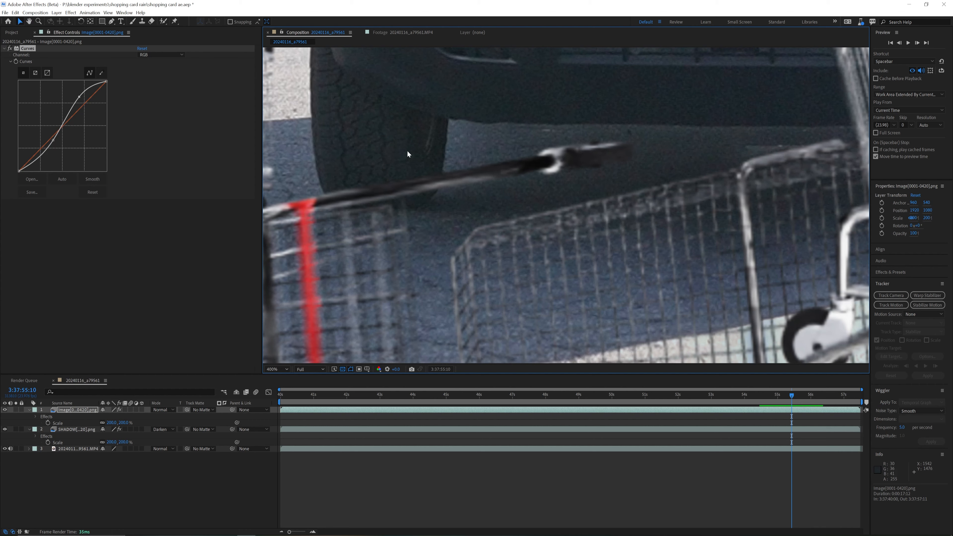
key("space")
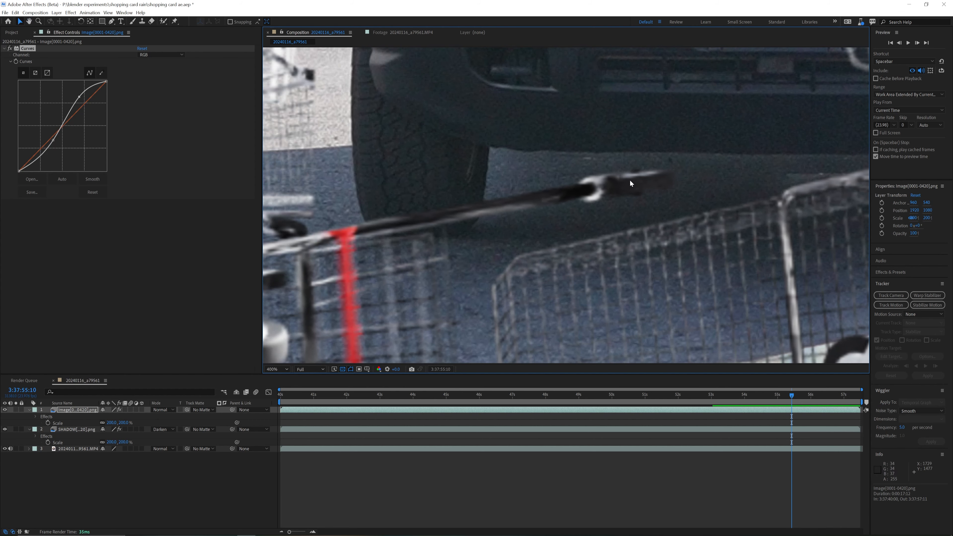
Lift the darker tones and the black point of the Image layer's RGB curve slightly.
left_click_drag(47, 142, 51, 139)
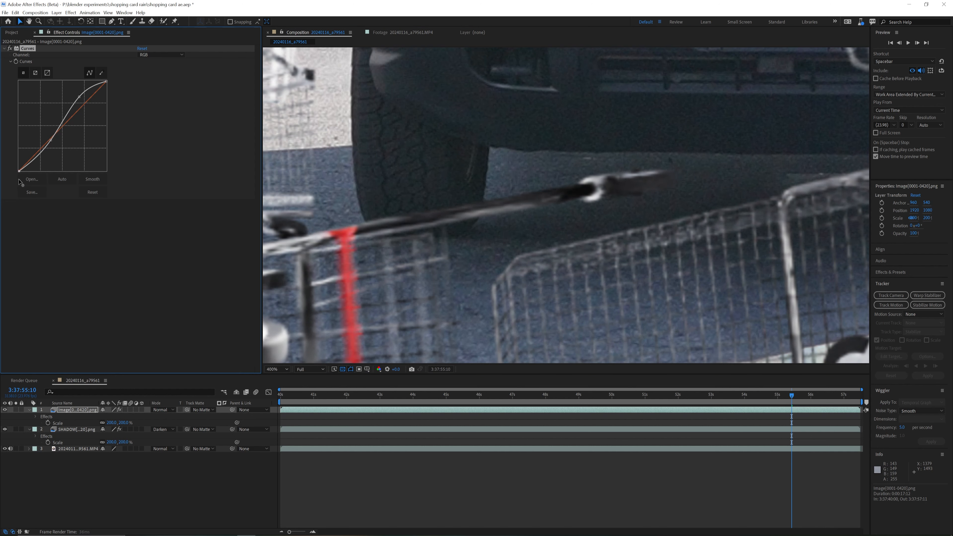
left_click_drag(15, 173, 15, 168)
Undo the deletion of the Curves effect on the SHADOW layer.
key("slash")
scroll(483, 205, "down", 2)
key("ctrl+z")
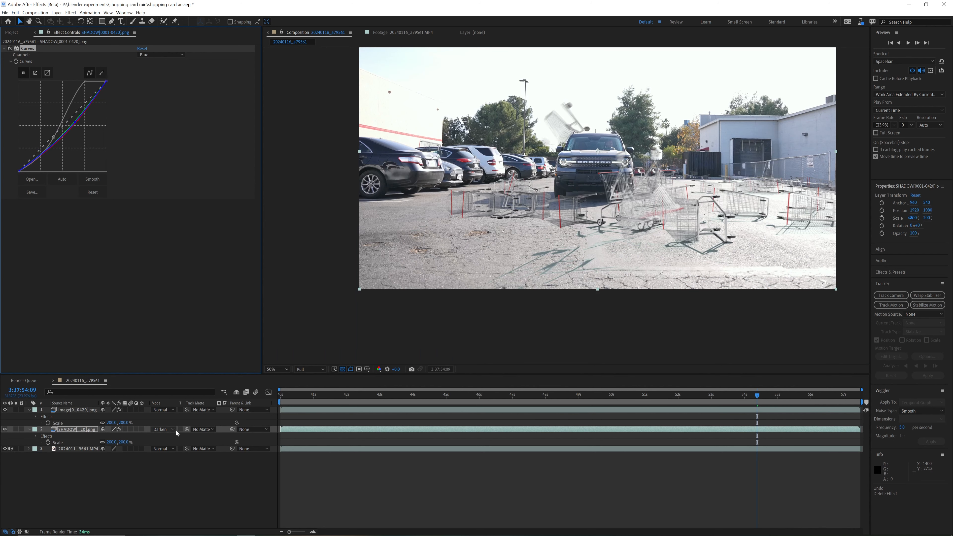
Reduce the SHADOW layer's opacity slightly to soften the cart shadows, and save the project.
left_click(292, 429)
key("t")
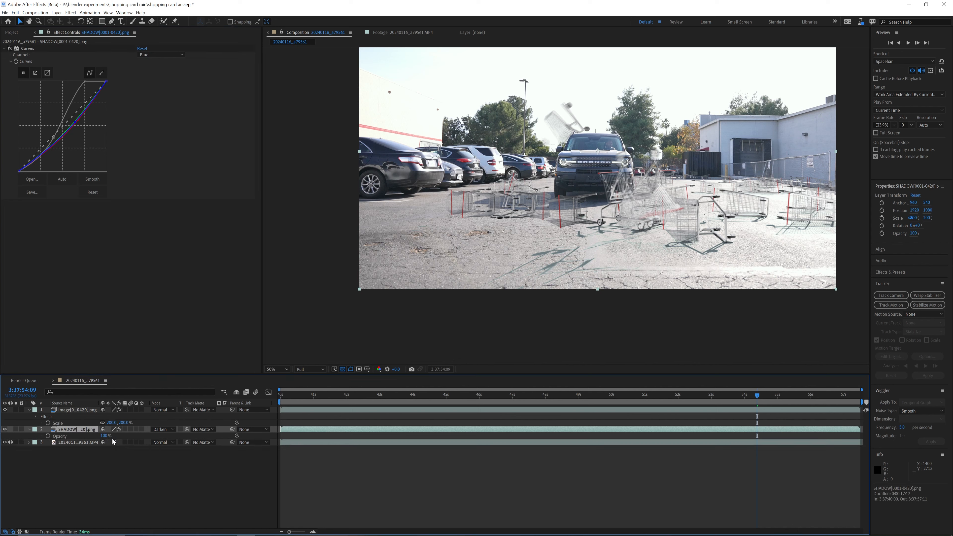
left_click_drag(106, 436, 101, 435)
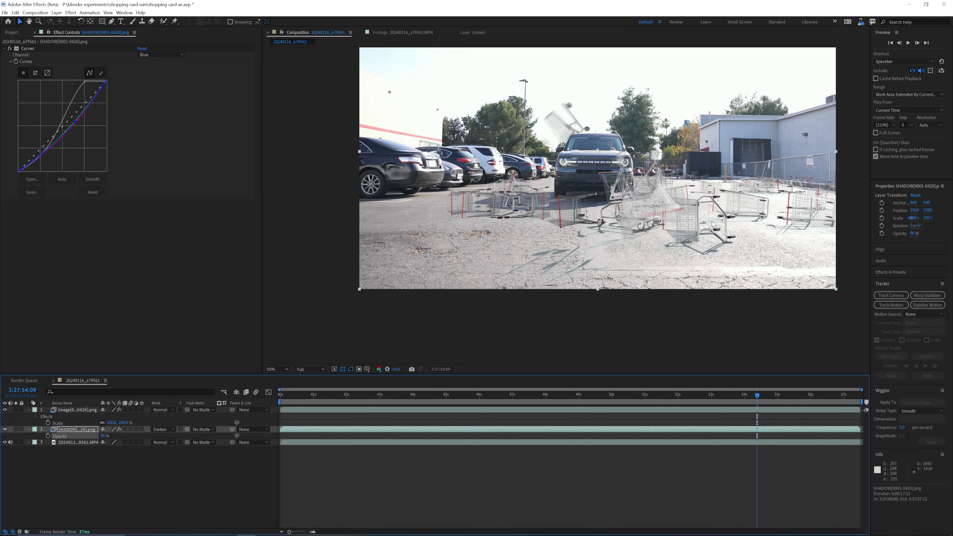
key("ctrl+s")
Add an adjustment layer at the head of the layer stack, above the Image layer.
key("Home")
left_click(56, 13)
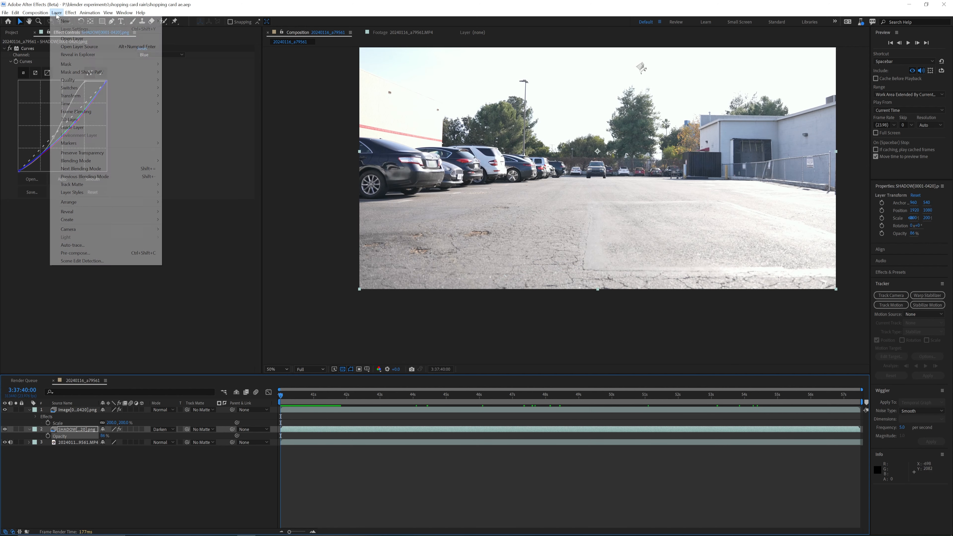
mouse_move(67, 21)
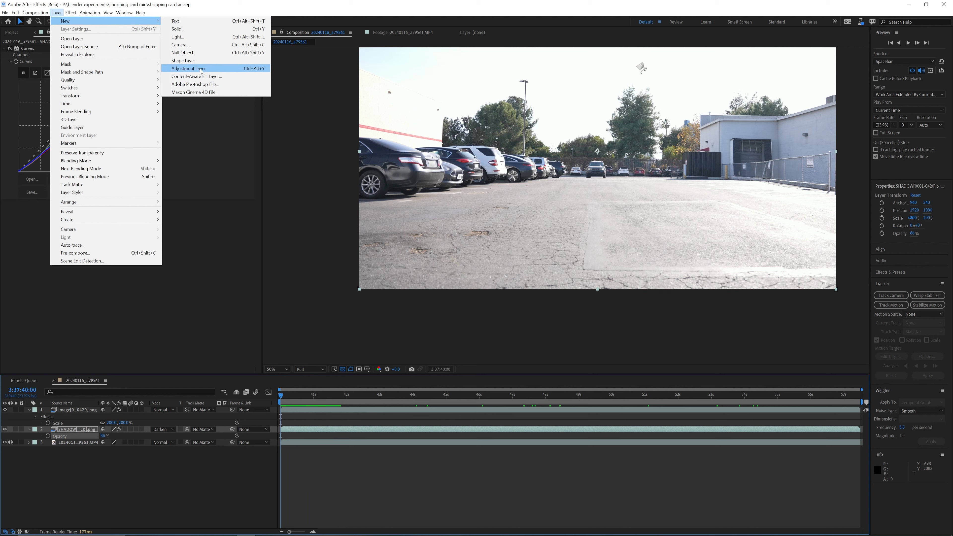
left_click(188, 68)
left_click_drag(93, 433, 87, 407)
Apply the Lumetri Color effect to the adjustment layer.
right_click(315, 409)
mouse_move(349, 322)
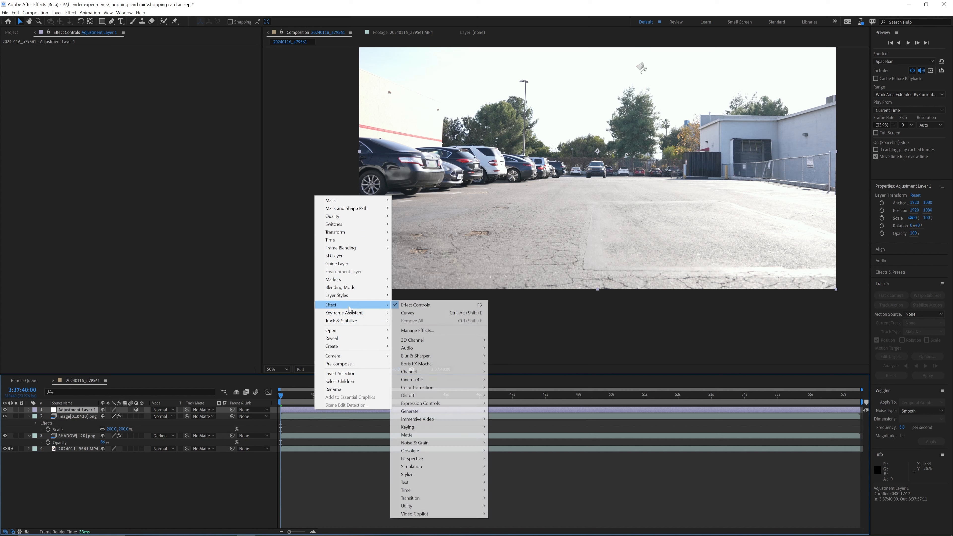
mouse_move(437, 515)
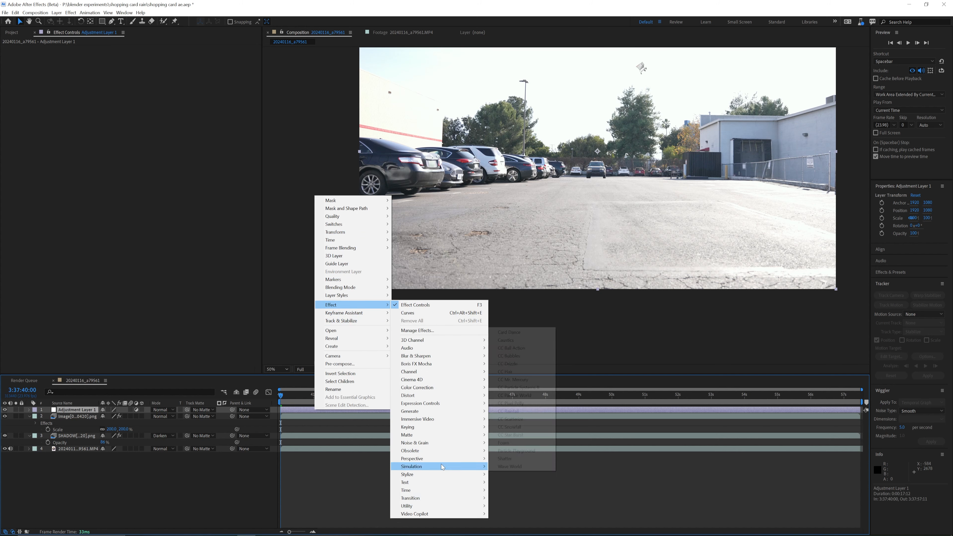
mouse_move(439, 389)
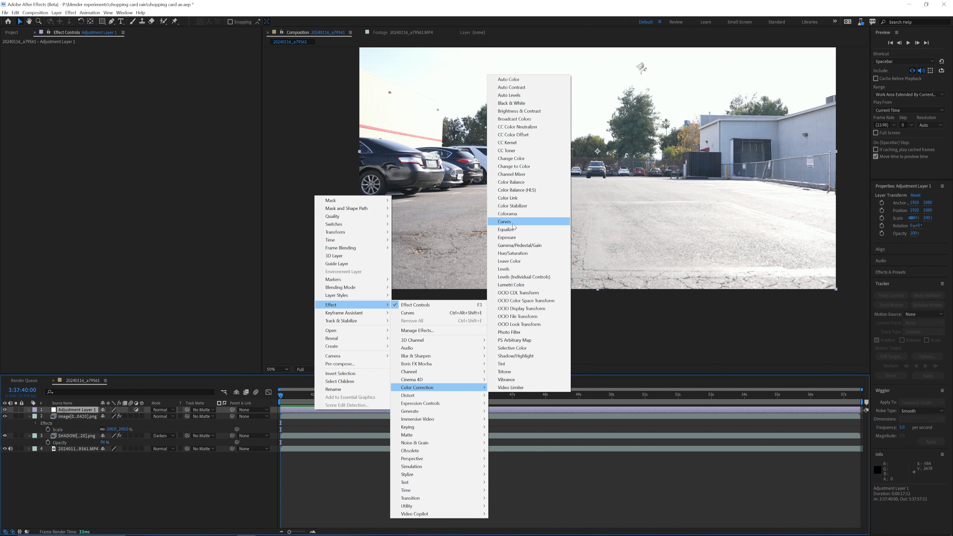
left_click(512, 284)
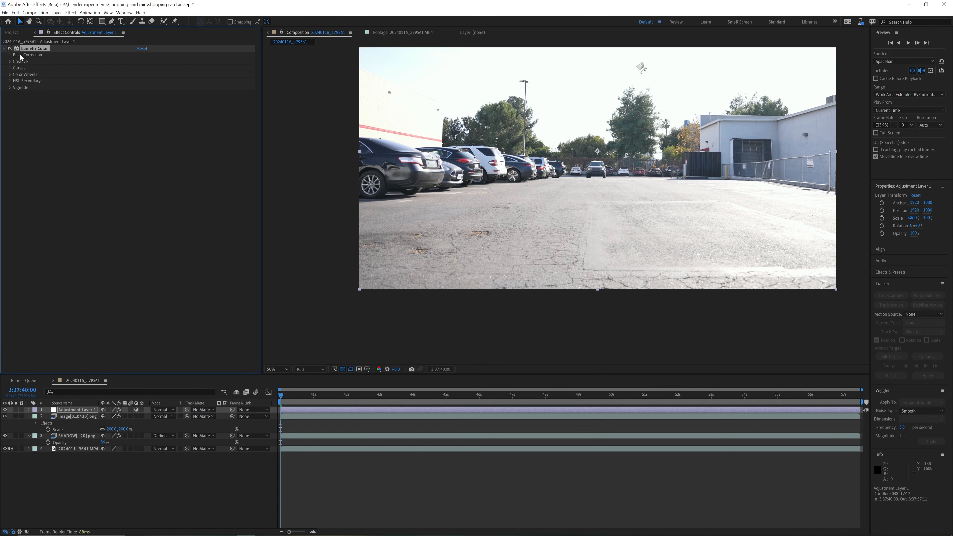
Sample Lumetri's white balance from the white SUV, then reduce the Temperature to about 18 for a mild warm tone.
left_click(10, 56)
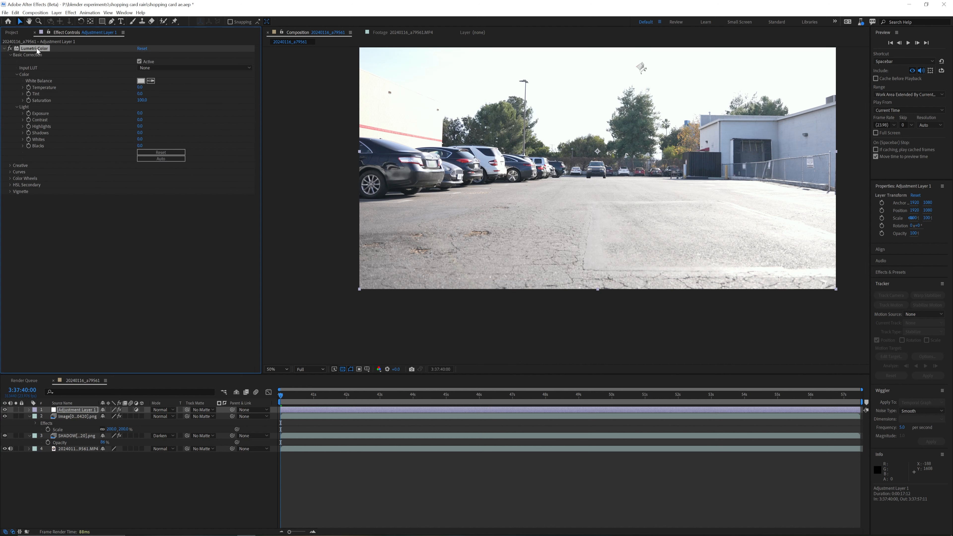
left_click(150, 81)
left_click(492, 156)
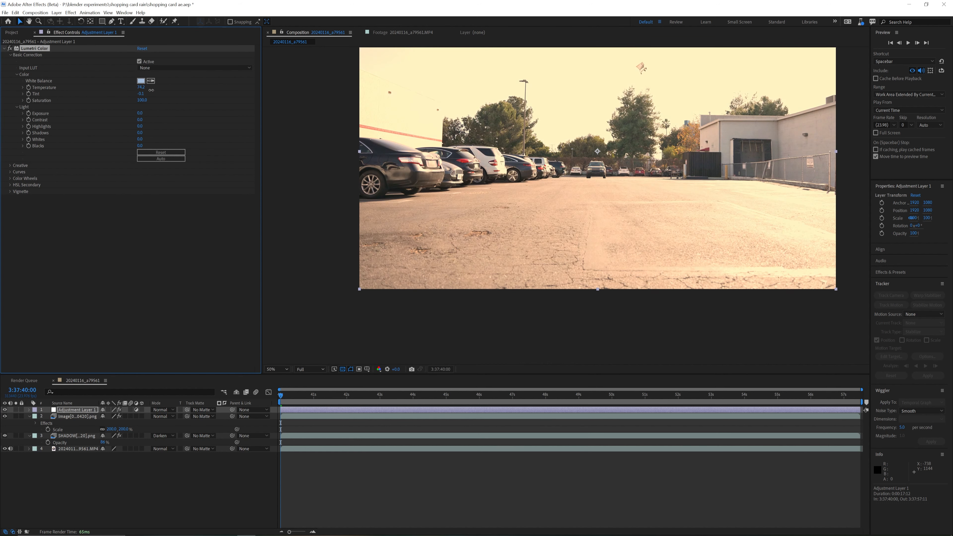
left_click_drag(131, 87, 126, 85)
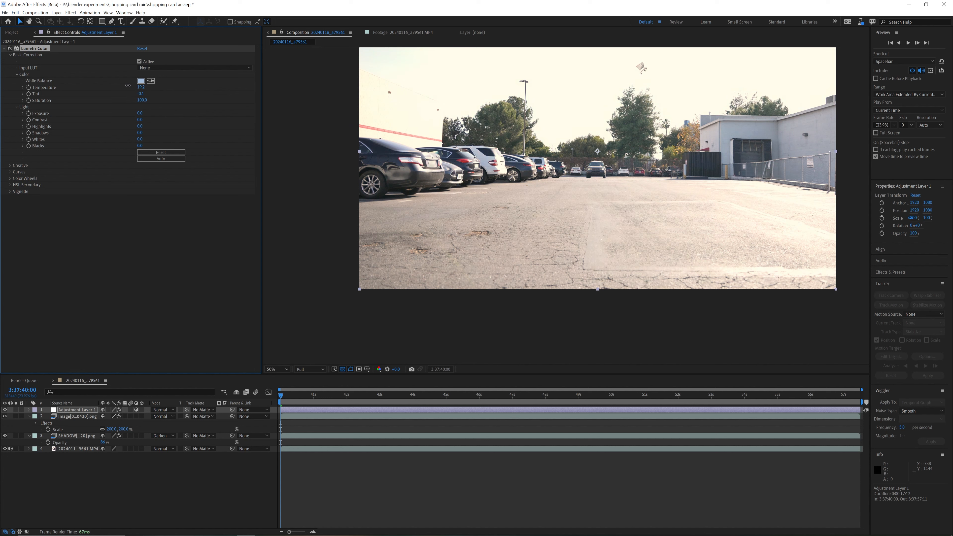
Raise Lumetri's contrast, lower highlights strongly, set Shadows 19, Whites 6 and Blacks -9, and compare the image with the adjustment layer hidden and shown.
left_click_drag(140, 126, 78, 130)
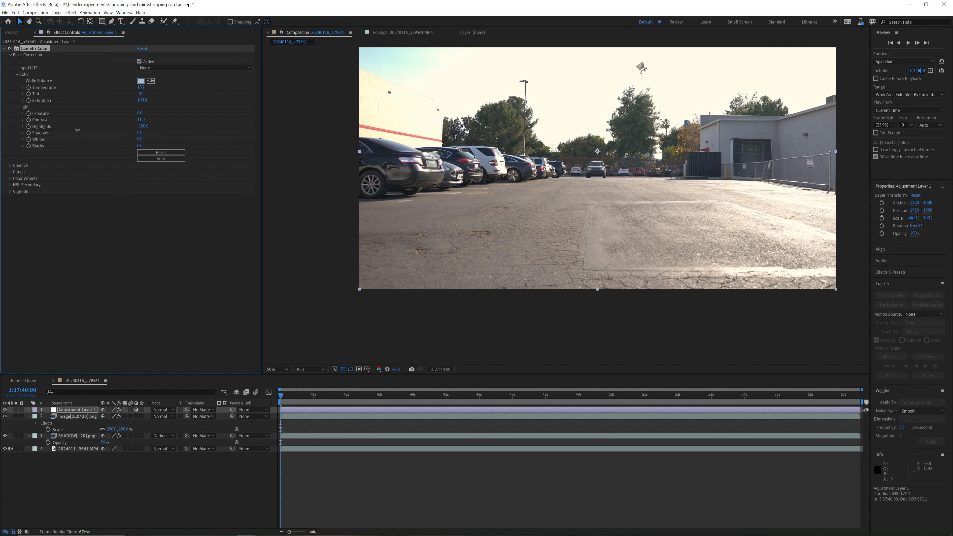
left_click_drag(140, 132, 136, 146)
left_click(4, 409)
left_click(3, 410)
left_click(4, 409)
left_click(3, 410)
Play and scrub through the graded composition to check the look of the carts and footage.
key("space")
key("space")
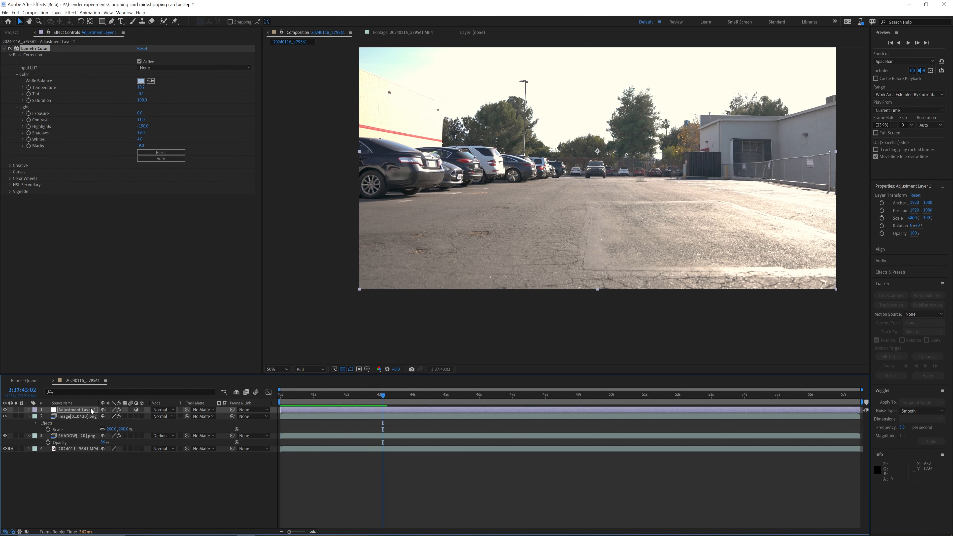
left_click_drag(377, 400, 635, 406)
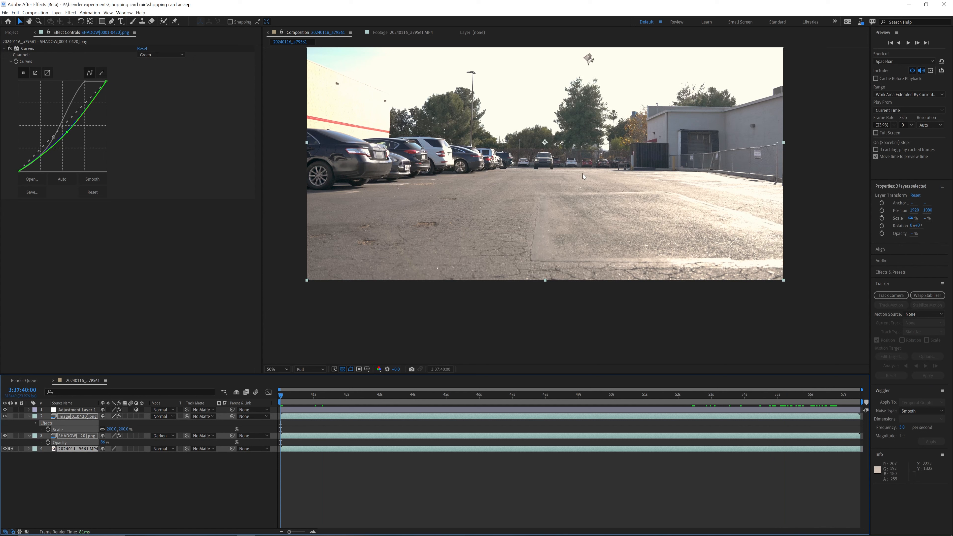
left_click_drag(311, 396, 558, 409)
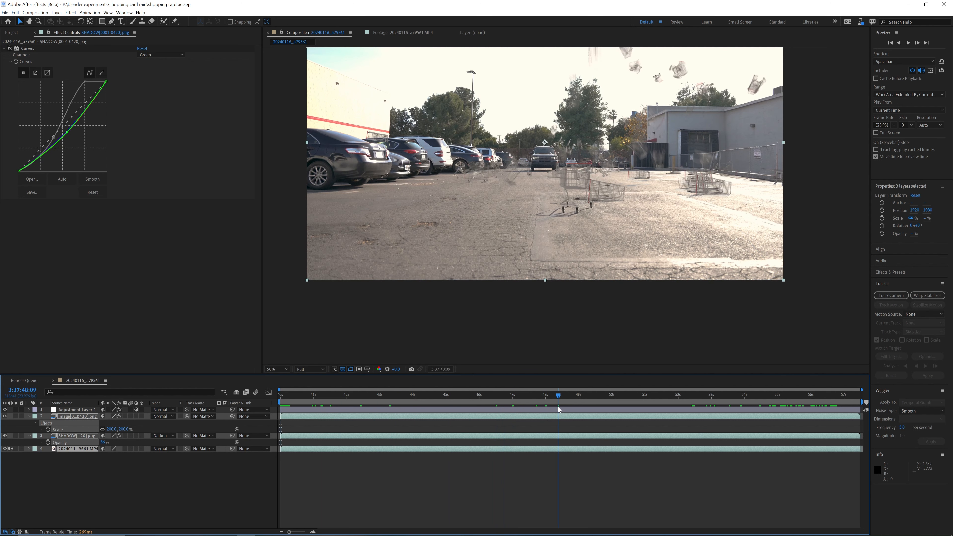
left_click_drag(297, 399, 280, 395)
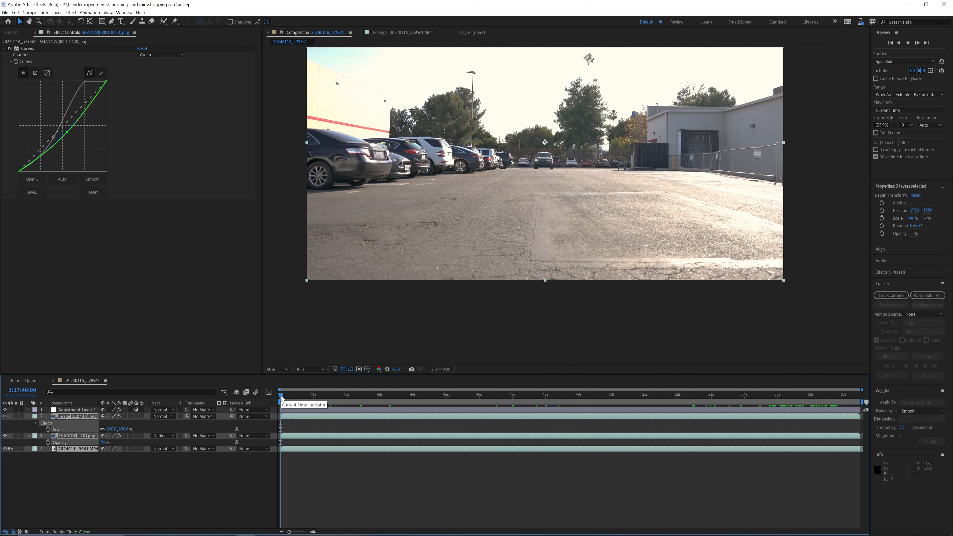
Add a null object and place it directly below the adjustment layer in the stack.
left_click(166, 493)
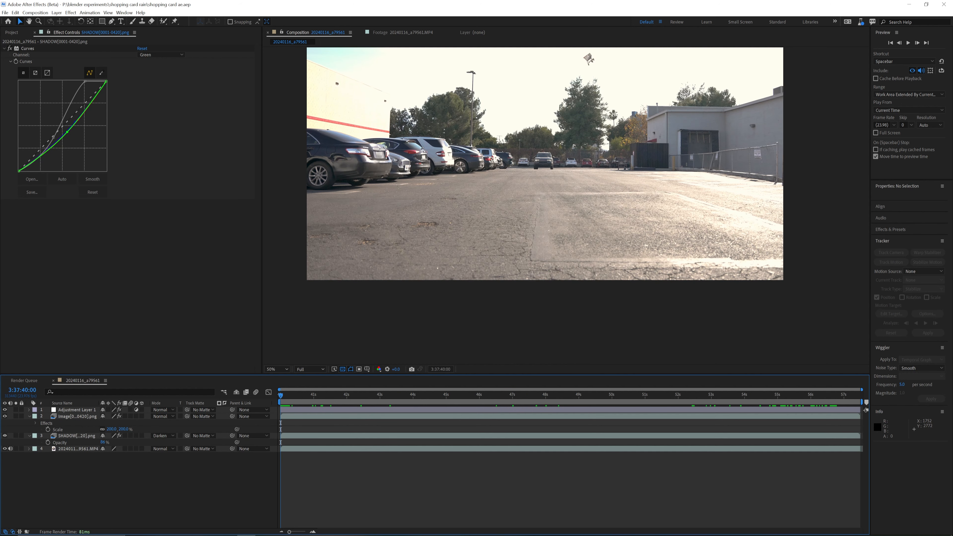
left_click(57, 13)
mouse_move(75, 21)
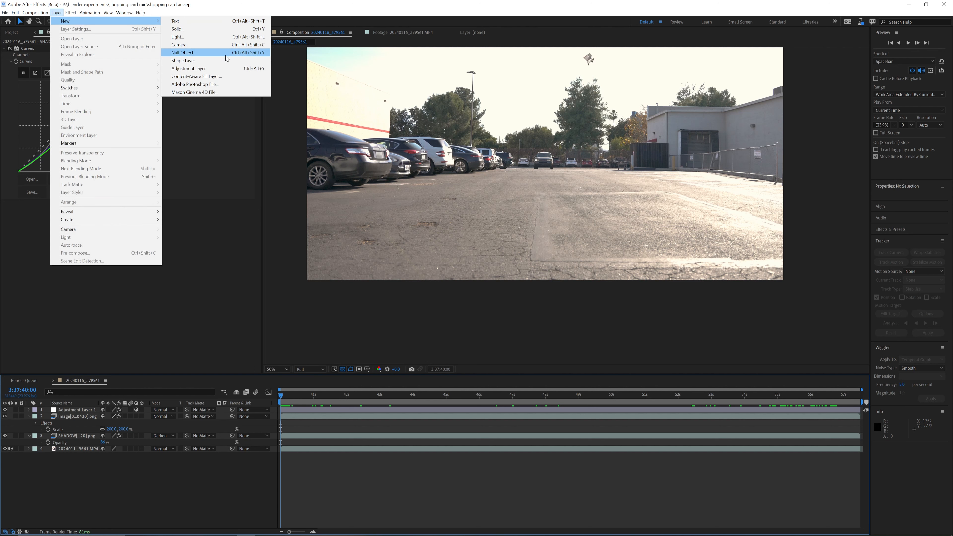
left_click(225, 54)
left_click_drag(56, 409, 57, 419)
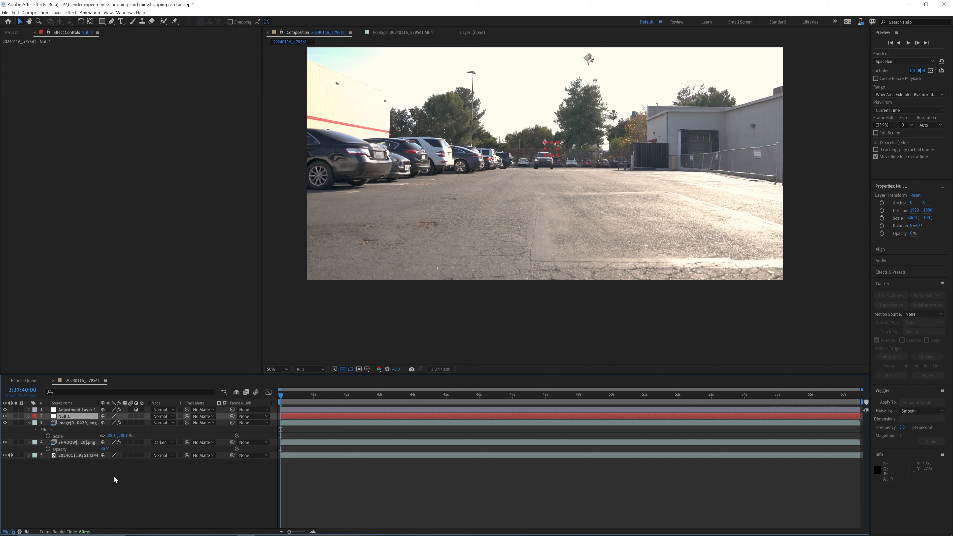
Parent the Image, SHADOW and MP4 footage layers to Null 1.
left_click_drag(89, 482, 93, 424)
left_click_drag(100, 482, 83, 423)
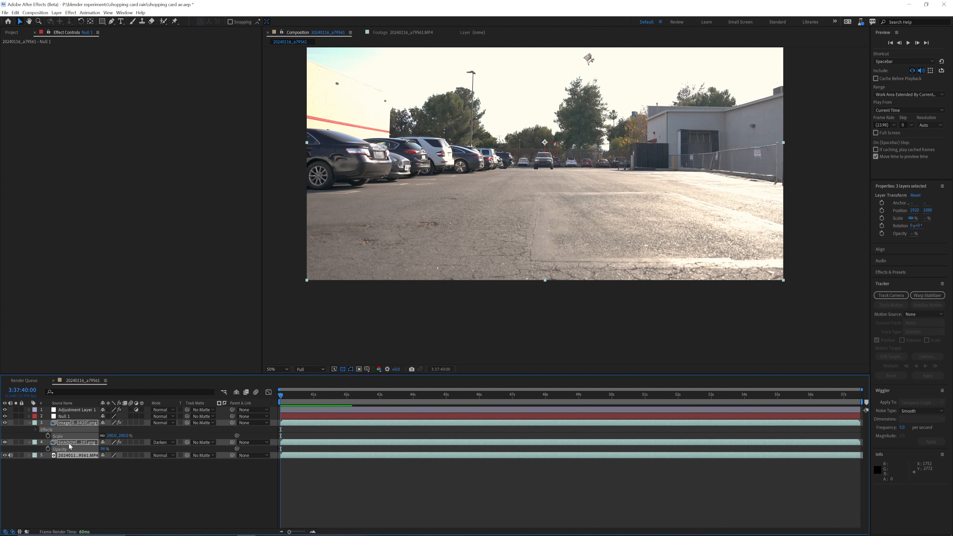
left_click_drag(233, 443, 294, 416)
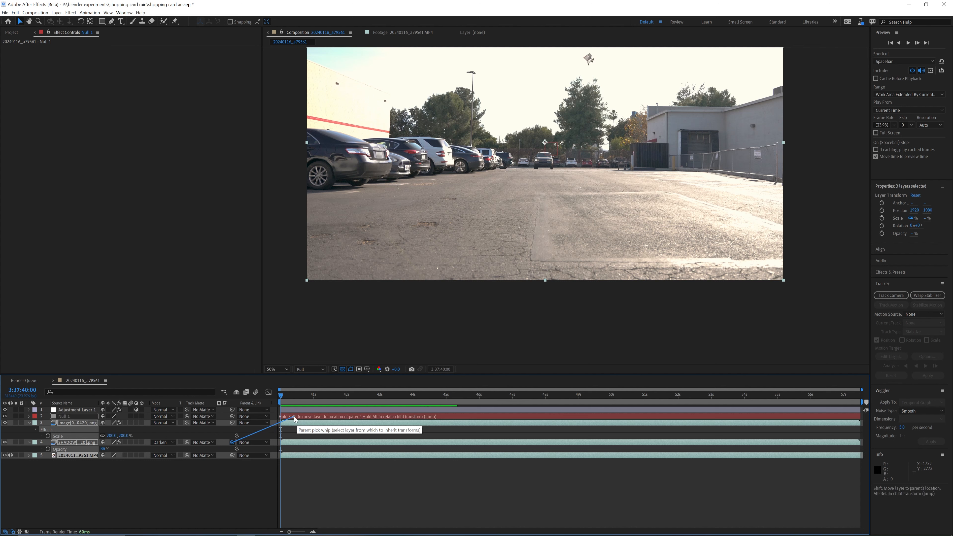
left_click_drag(294, 416, 294, 416)
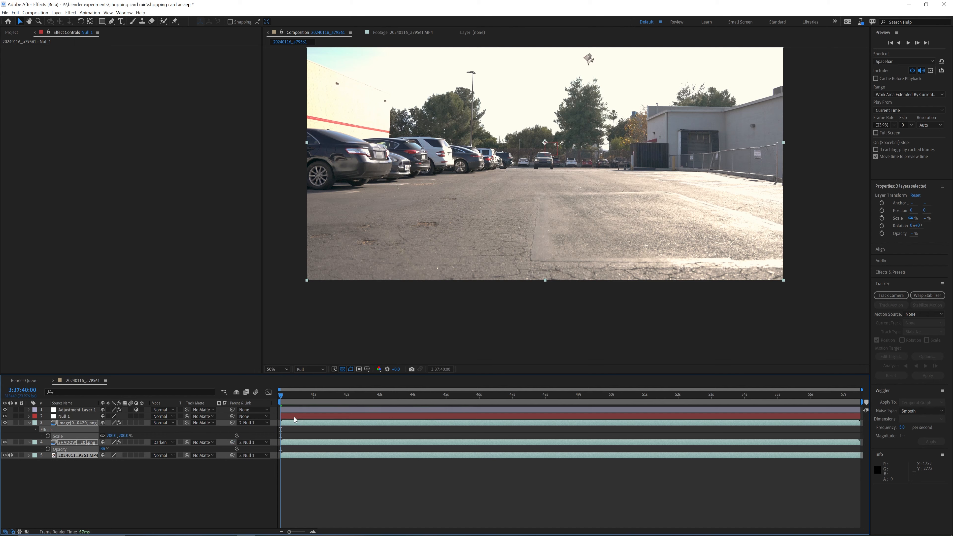
Test the parenting by scaling and moving Null 1, undoing each change.
left_click(333, 483)
left_click(306, 417)
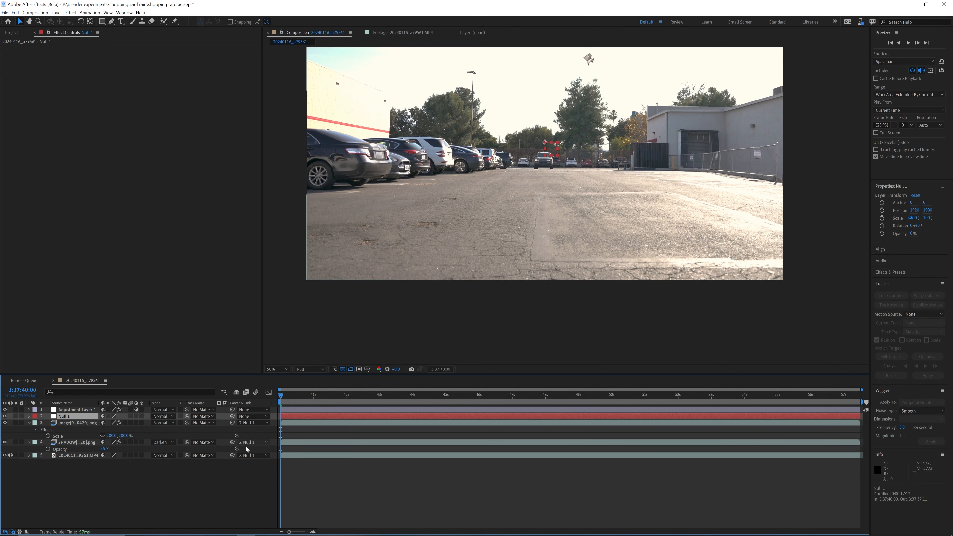
key("s")
left_click_drag(115, 423, 122, 431)
key("ctrl+z")
key("p")
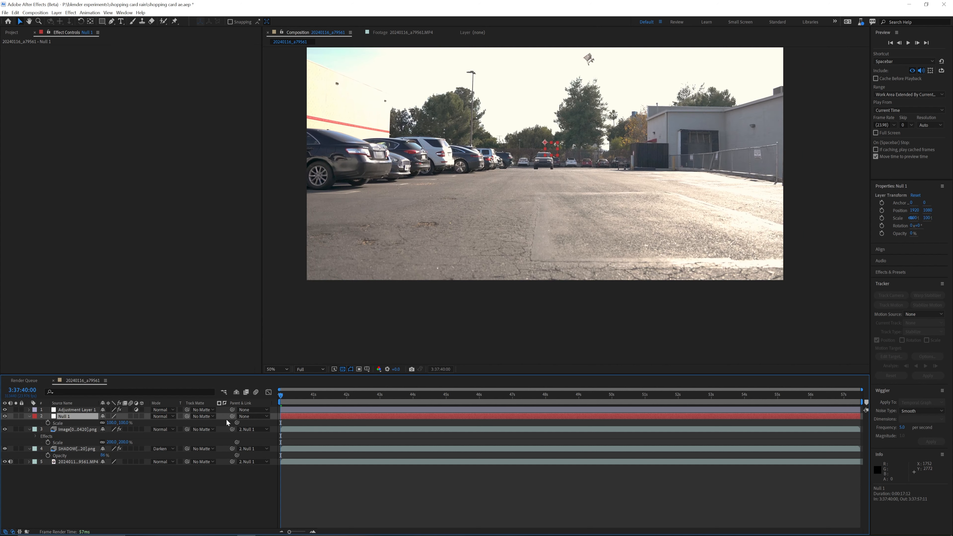
left_click_drag(107, 423, 126, 432)
key("ctrl+z")
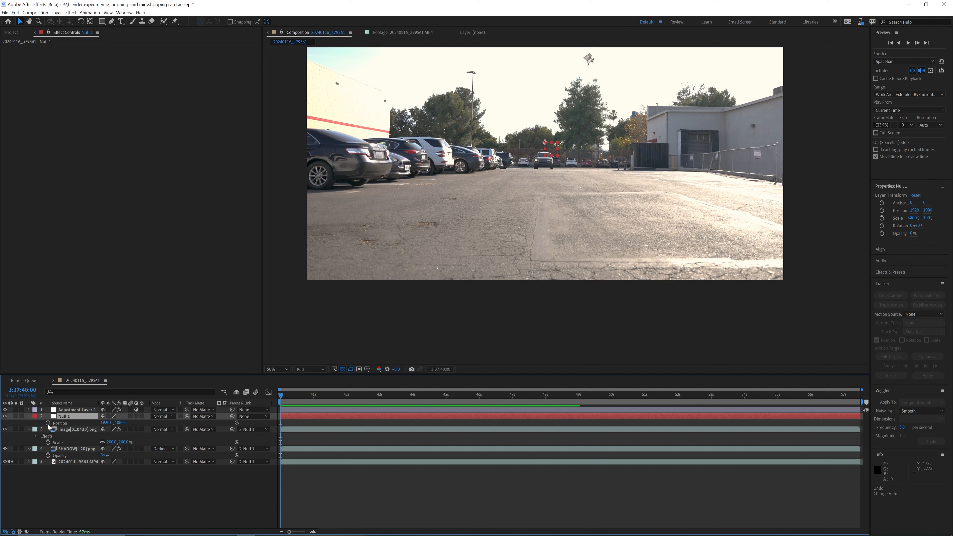
Add the expression wiggle(1,20) to Null 1's Position and preview the camera shake.
left_click(48, 423, "alt")
type("wiggle()")
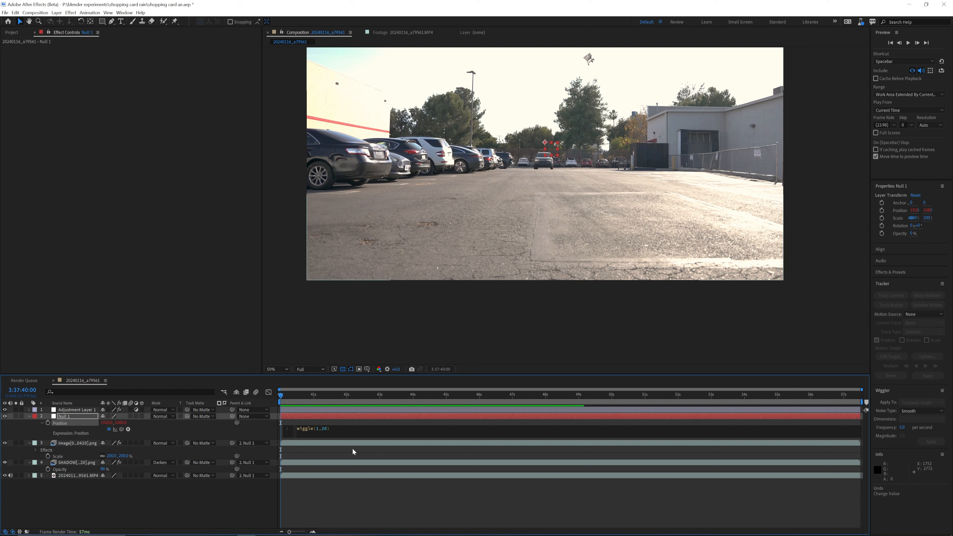
left_click(345, 486)
left_click_drag(285, 399, 307, 401)
key("space")
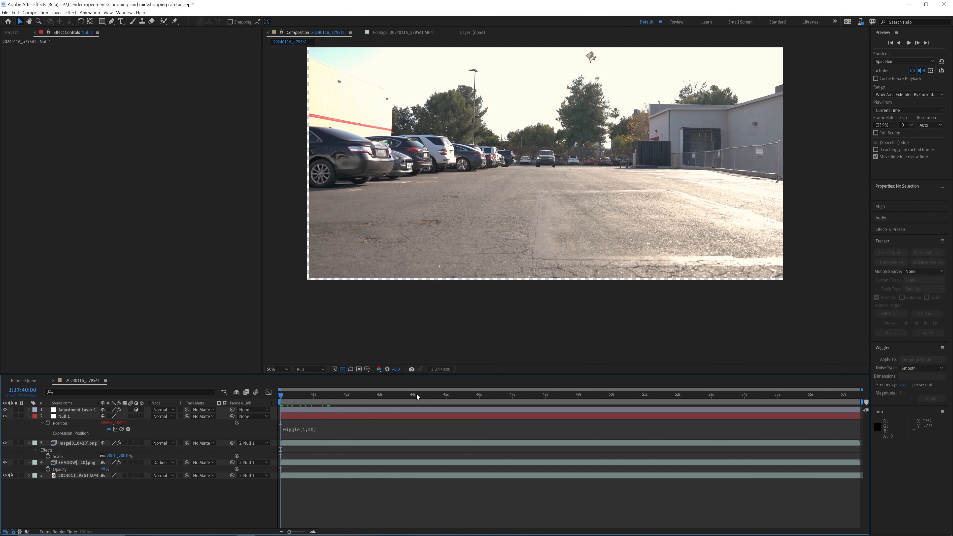
key("space")
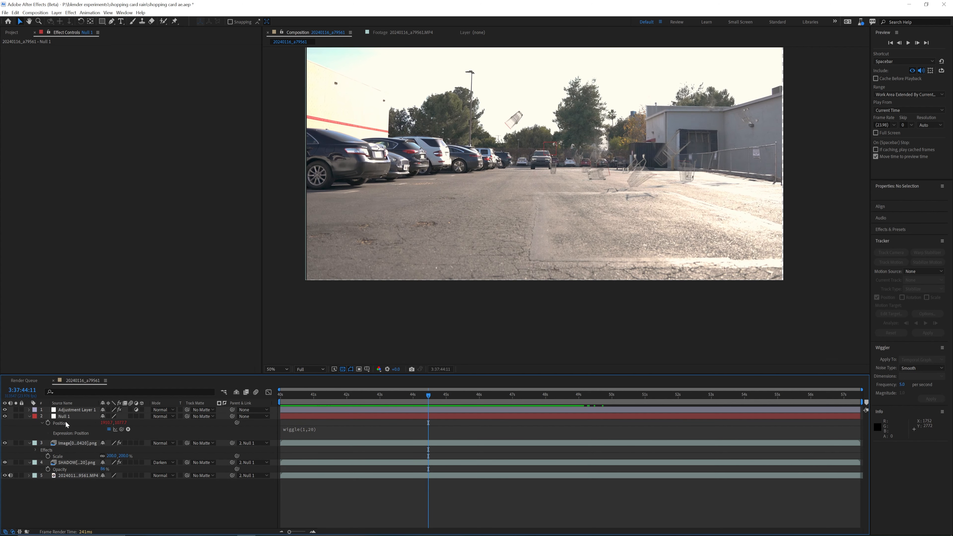
Add the expression wiggle(1,1) to Null 1's Rotation and return to the composition's start.
left_click(66, 424)
key("r")
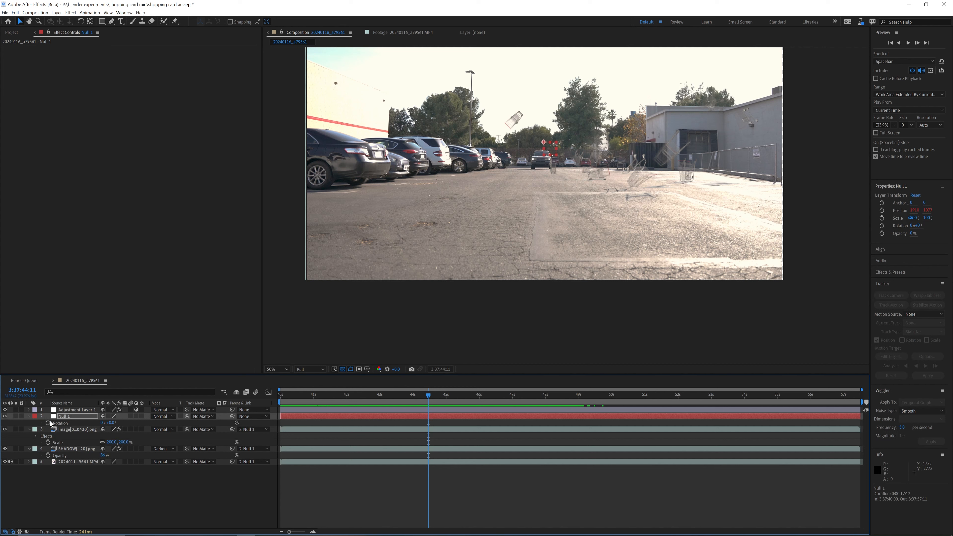
left_click(49, 423, "alt")
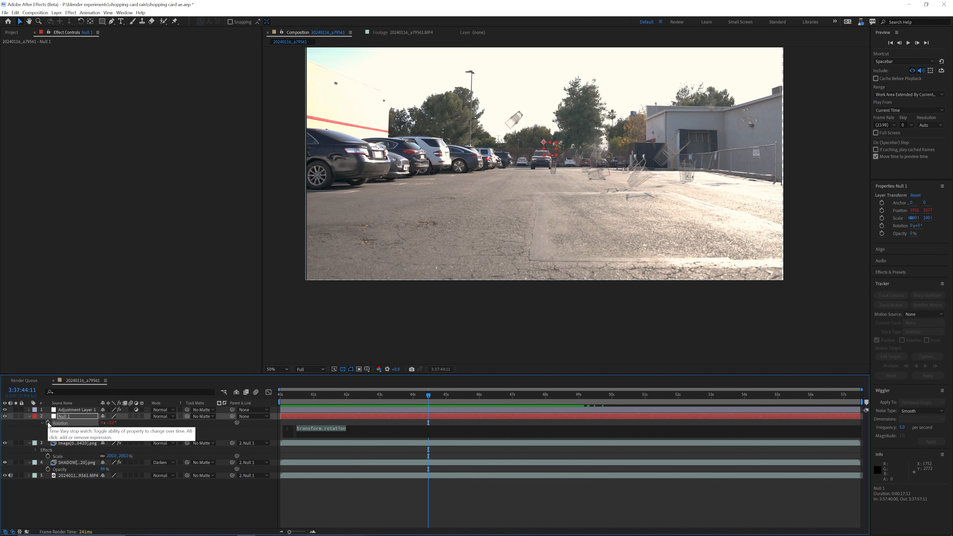
type("wiggle(1,1")
left_click(337, 499)
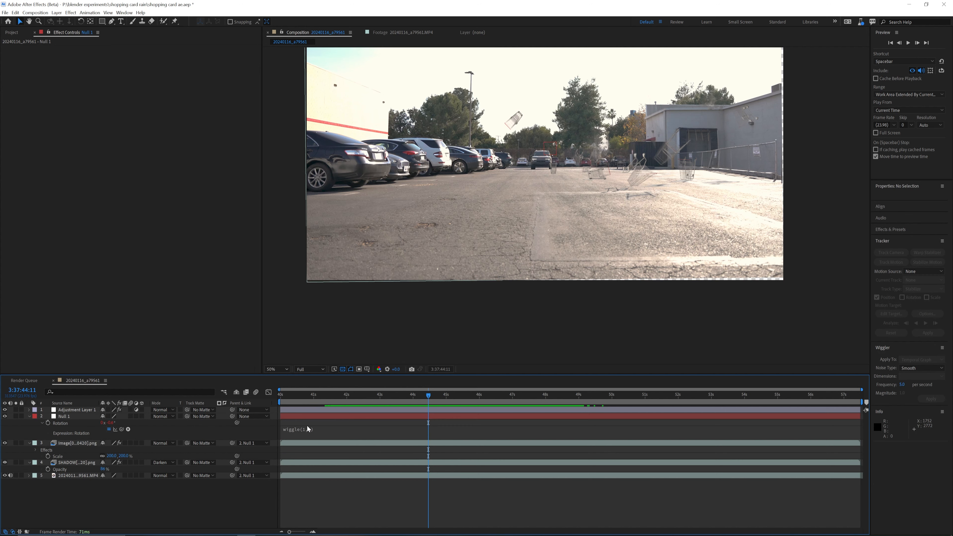
mouse_move(291, 398)
left_mouse_down()
mouse_move(280, 399)
mouse_move(468, 386)
mouse_move(280, 394)
left_mouse_up()
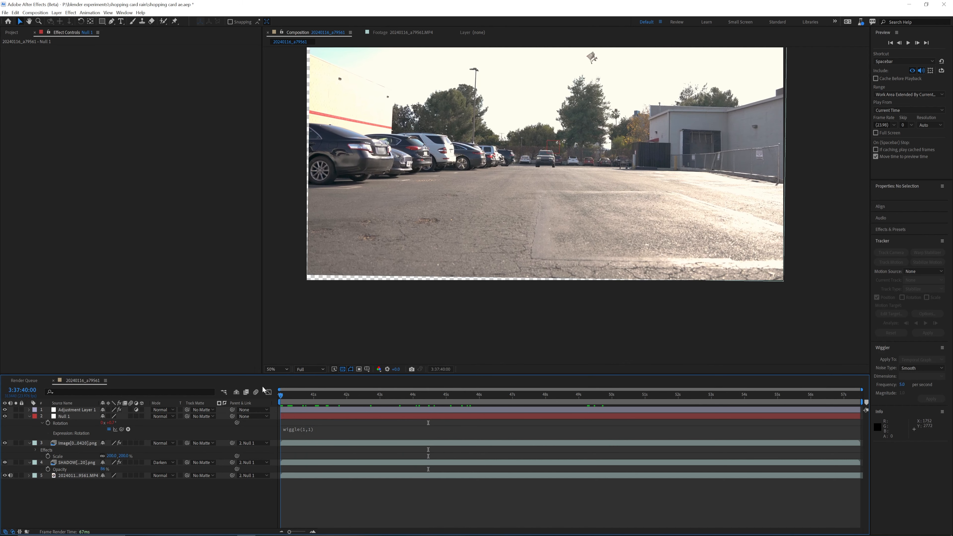
Set Null 1's Scale to 120% to cover the exposed frame edges, and keyframe it at 3:37:40:00.
left_click(334, 416)
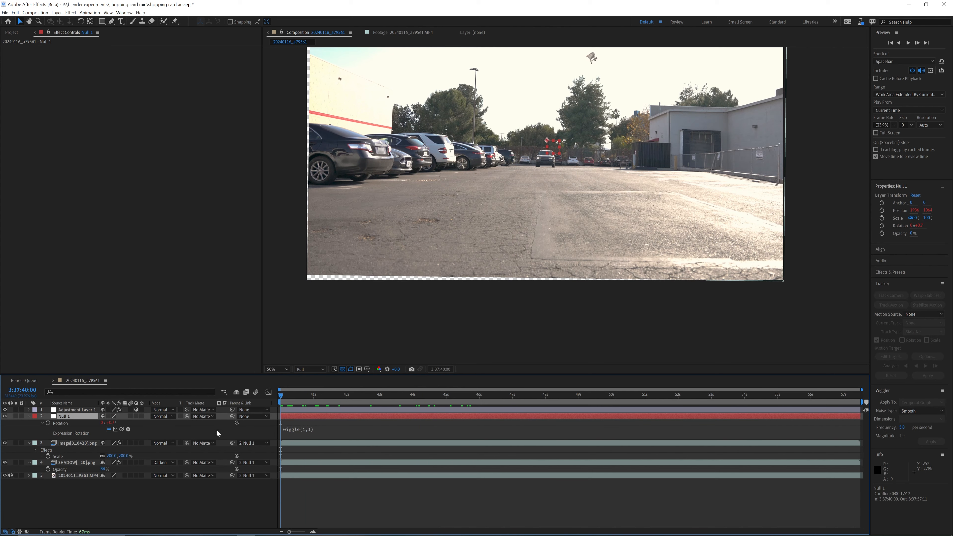
key("s")
left_click(111, 423)
type("1")
key("Return")
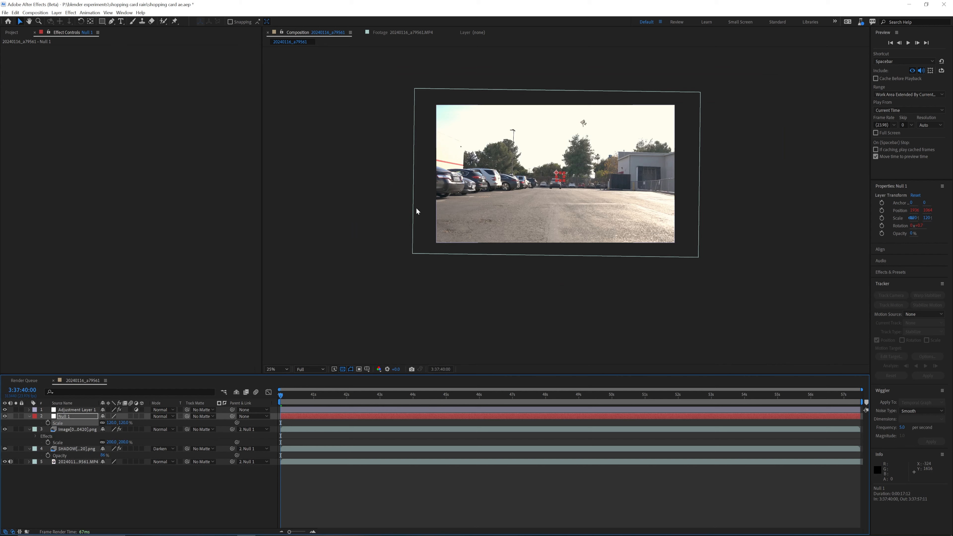
left_click(48, 423)
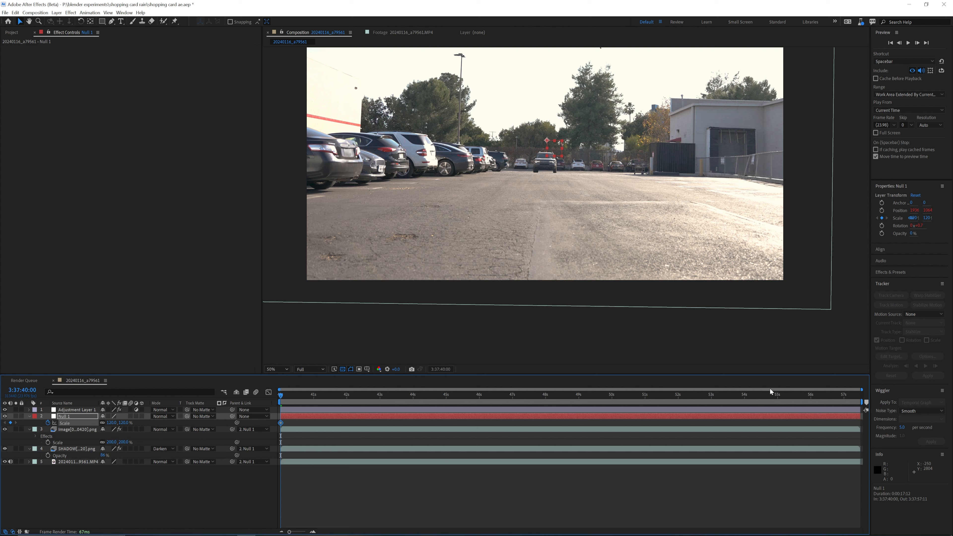
Keyframe Null 1's Scale at 106% at the end of the composition and scrub through the gradual zoom-out.
left_click_drag(777, 395, 871, 399)
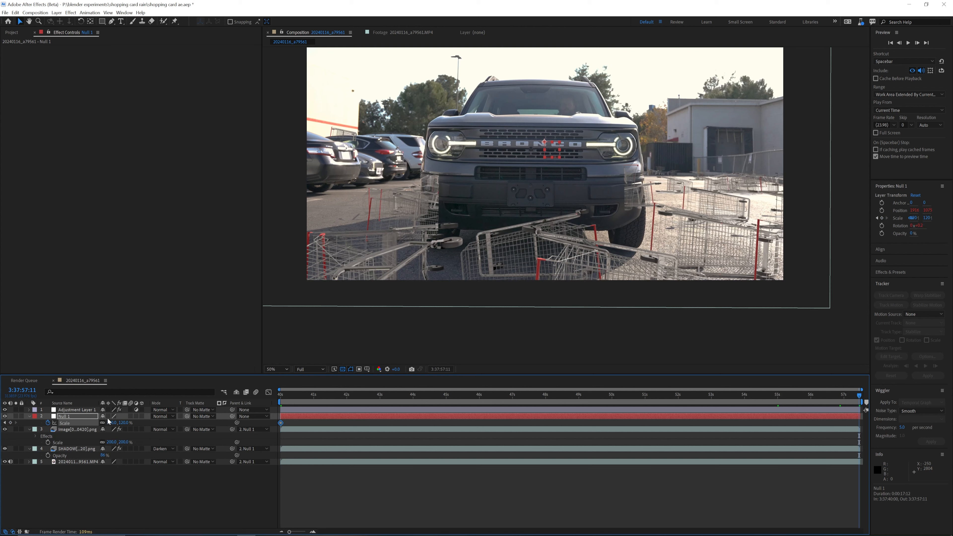
type("106")
key("Return")
left_click_drag(313, 394, 677, 383)
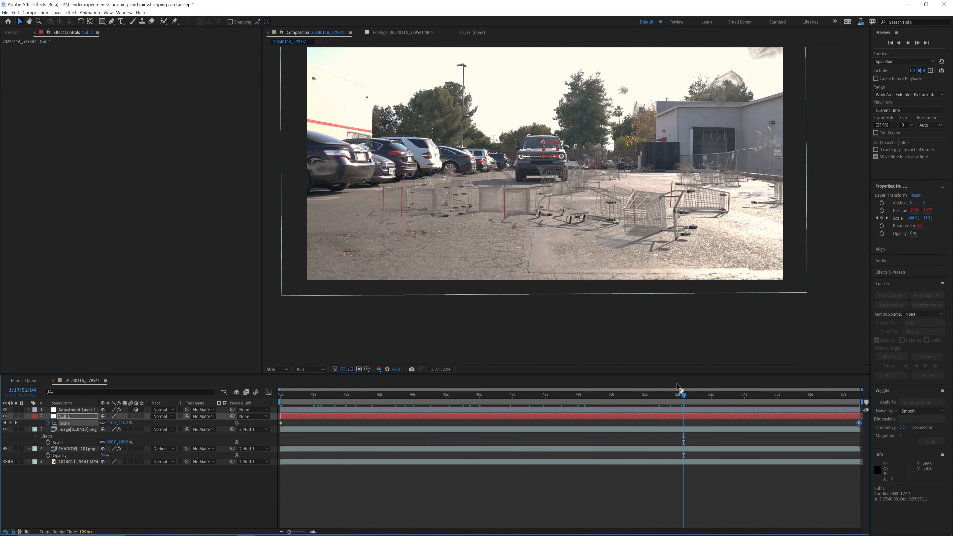
Keyframe Null 1's Position at 3:37:41:12 and again at 3:37:41:15, around the first cart impact.
left_click_drag(289, 397, 330, 403)
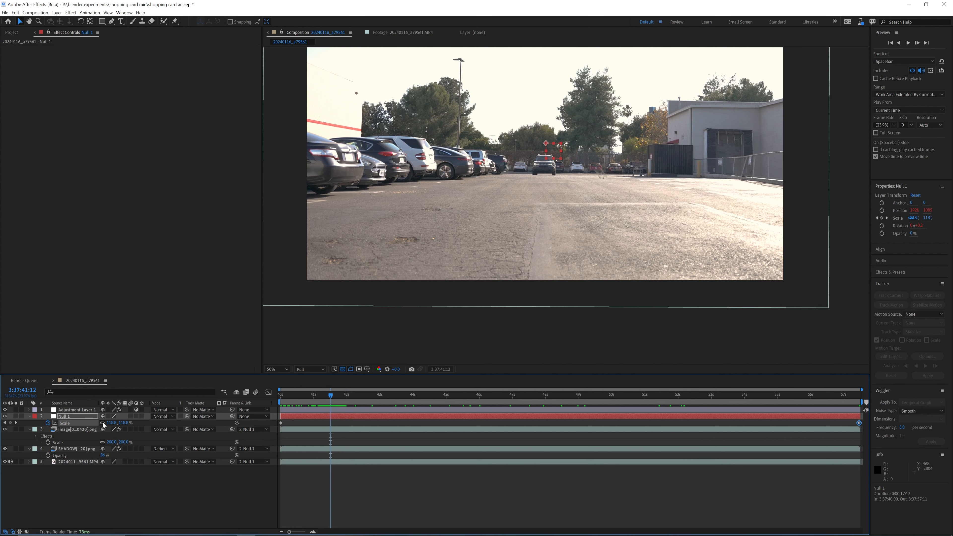
key("p")
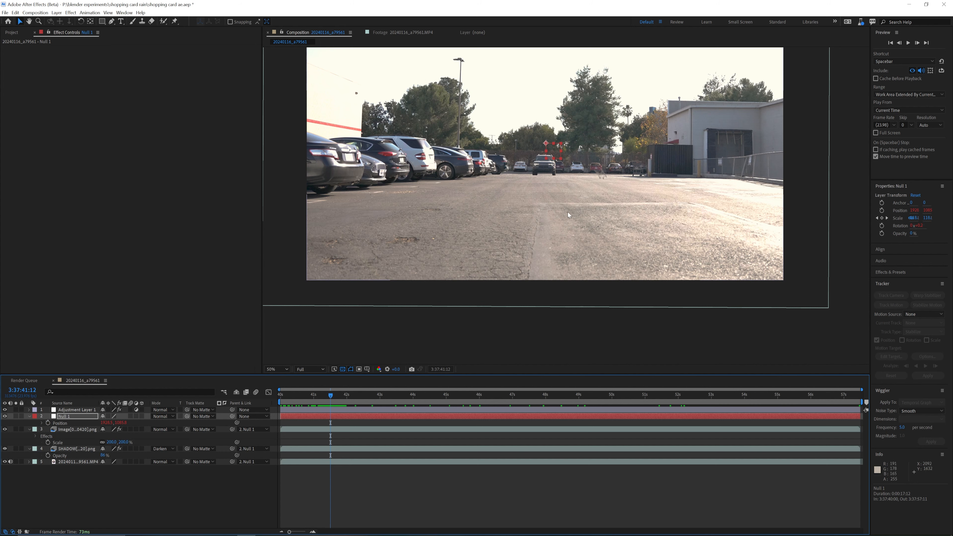
scroll(598, 184, "up", 2)
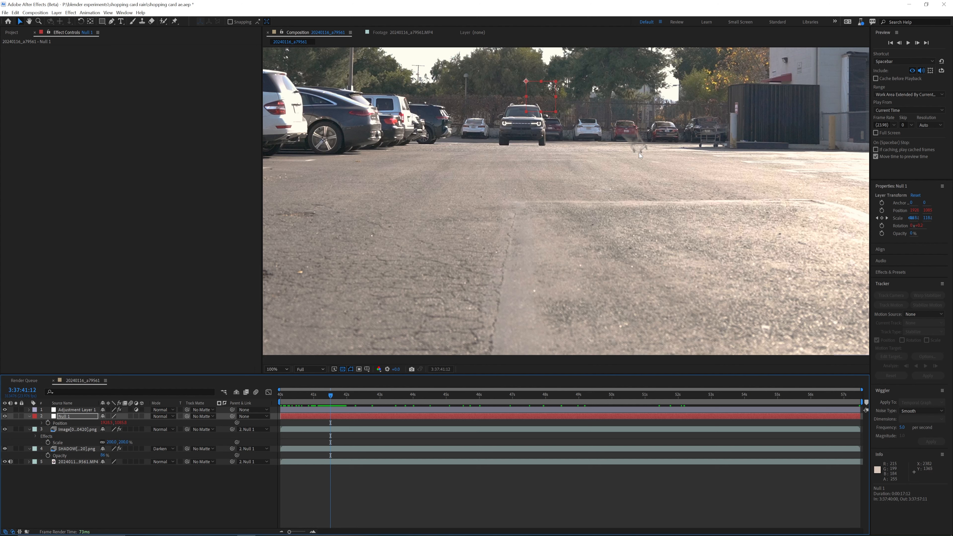
left_click(48, 423)
key("Page_Down")
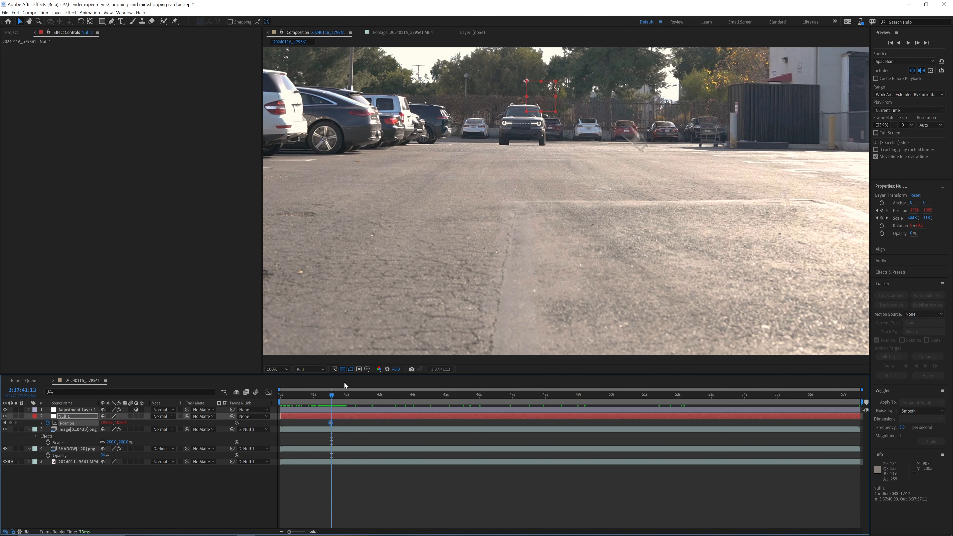
key("Page_Down")
key("Page_Down")
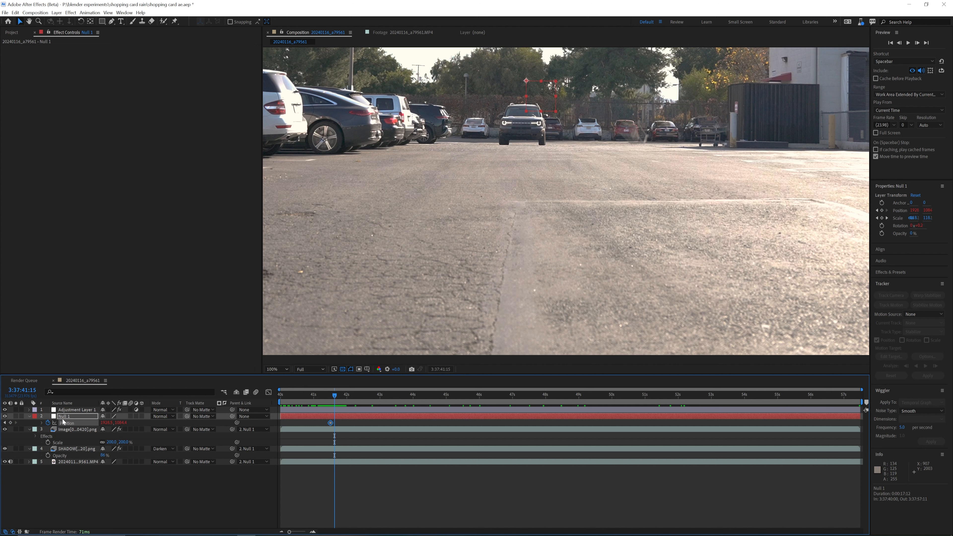
left_click(10, 423)
Select both Position keyframes of Null 1 and set the Wiggler frequency to 24 per second.
left_click_drag(341, 421, 325, 424)
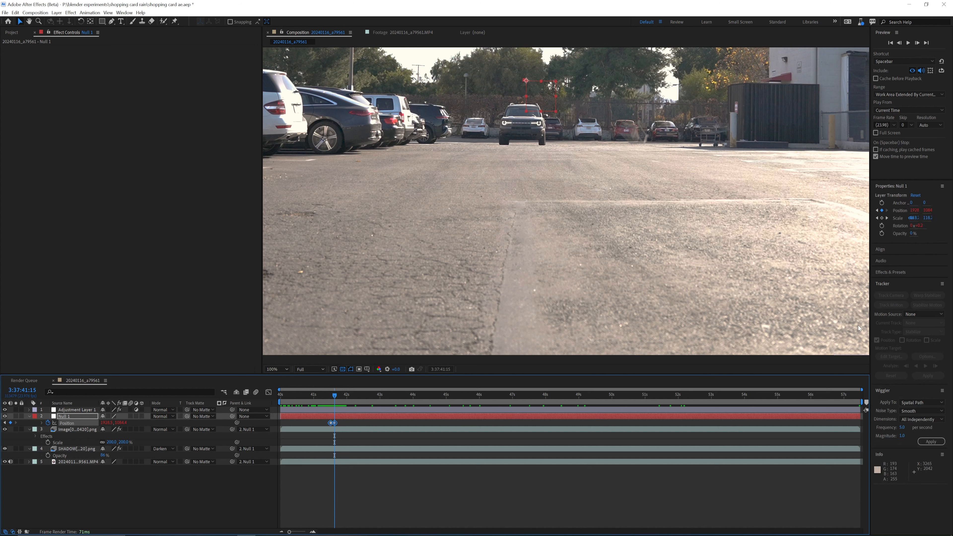
left_click(900, 428)
type("24")
key("Return")
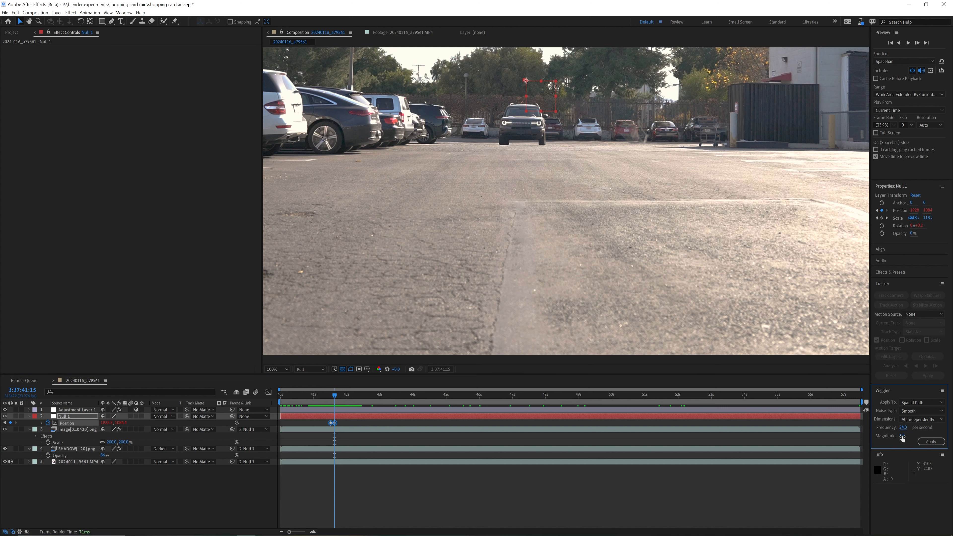
Try the Wiggler on the two Position keyframes with magnitude 10, preview the shake, and undo it.
left_click(902, 437)
type("10")
key("Return")
left_click(930, 442)
key("space")
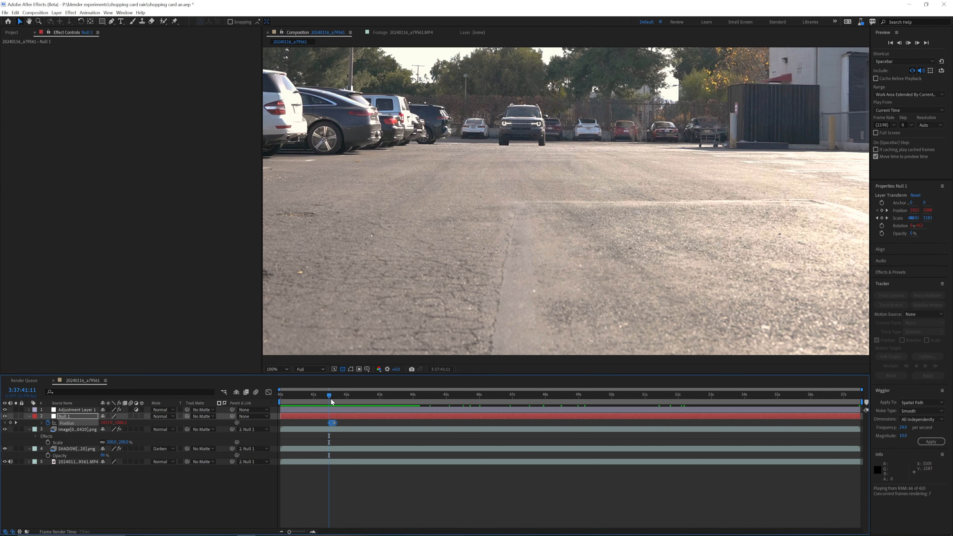
key("space")
key("comma")
key("ctrl+z")
key("j")
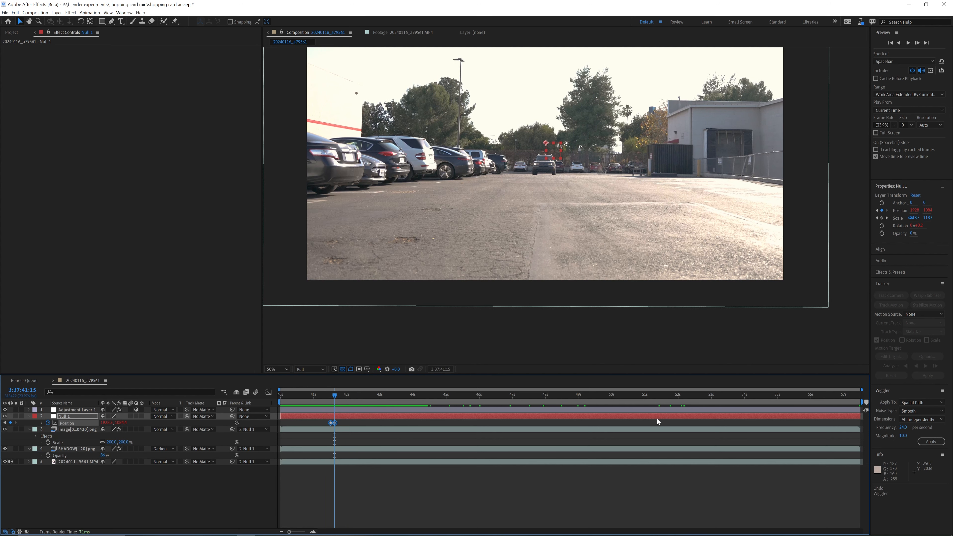
Apply the Wiggler with magnitude 5, copy the wiggled Position keyframes, and paste them before 3:37:44:00 to preview the shake.
left_click(902, 436)
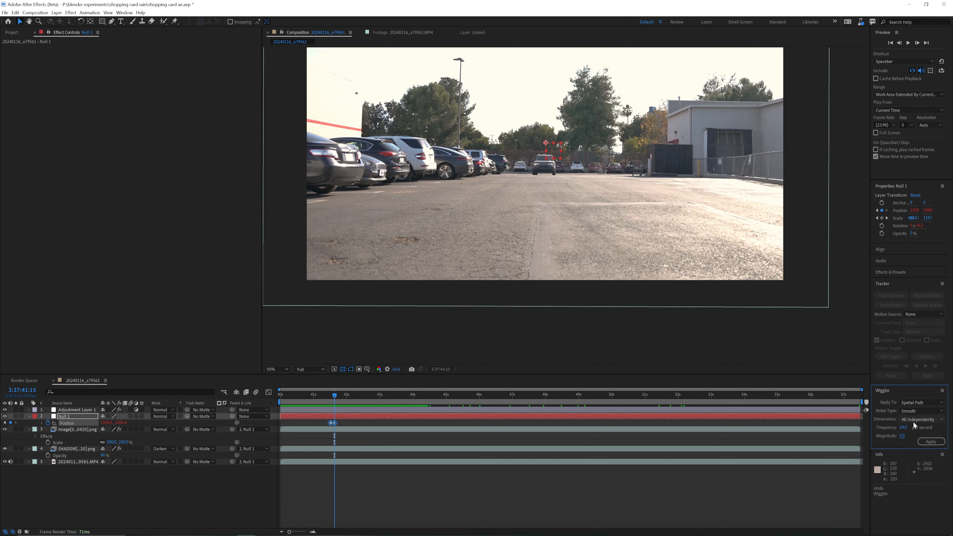
left_click(928, 443)
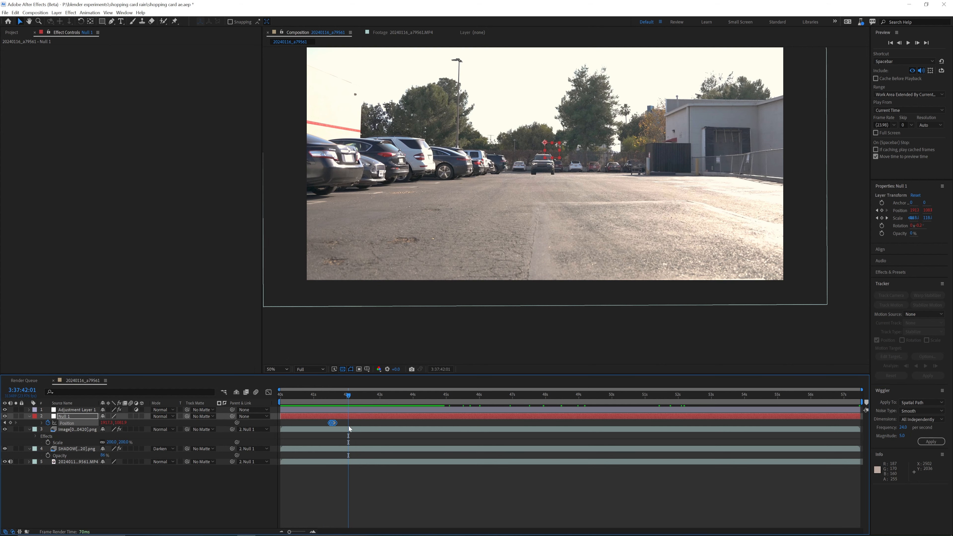
key("ctrl+c")
left_click_drag(348, 395, 393, 398)
key("ctrl+v")
key("space")
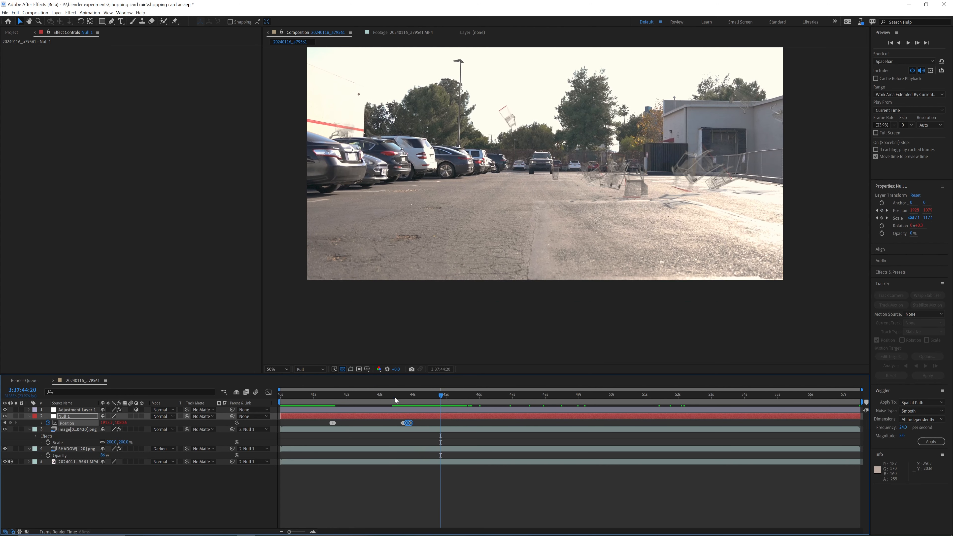
Paste the shake keyframes at successive cart impacts, including 3:37:44:01 and 3:37:44:17, continuing past 3:37:46:00.
left_click_drag(405, 396, 416, 404)
key("ctrl+v")
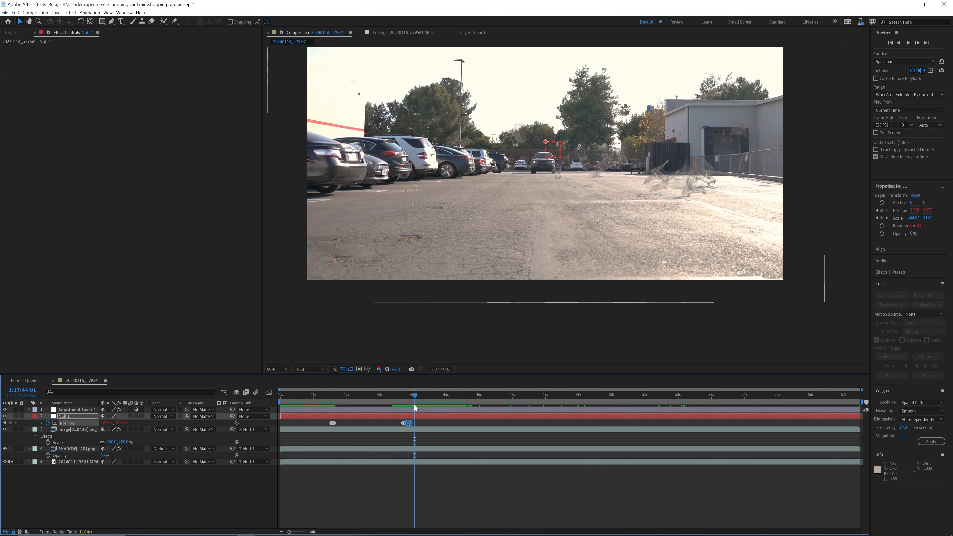
left_click(430, 400)
left_click_drag(429, 400, 431, 401)
left_click(431, 401)
key("ctrl+v")
left_click_drag(431, 399, 436, 395)
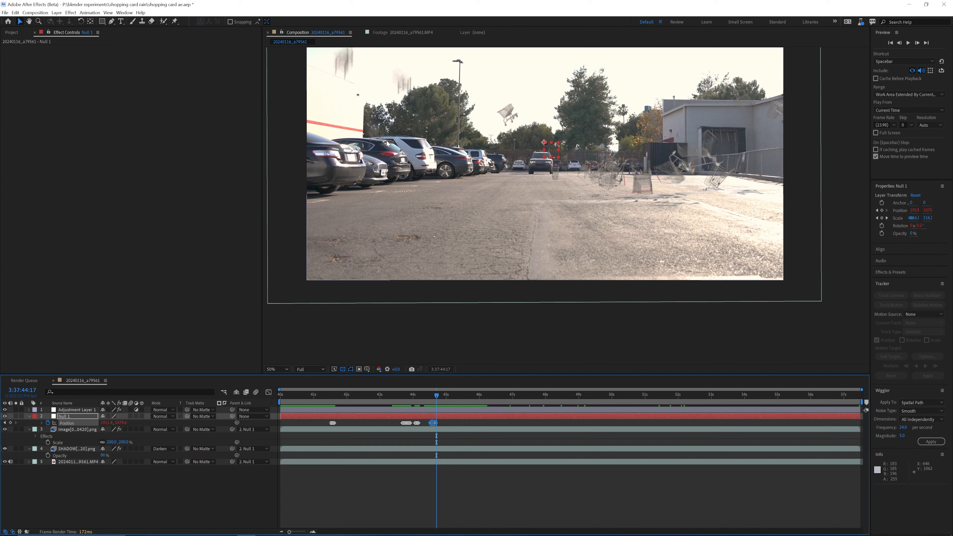
key("ctrl+v")
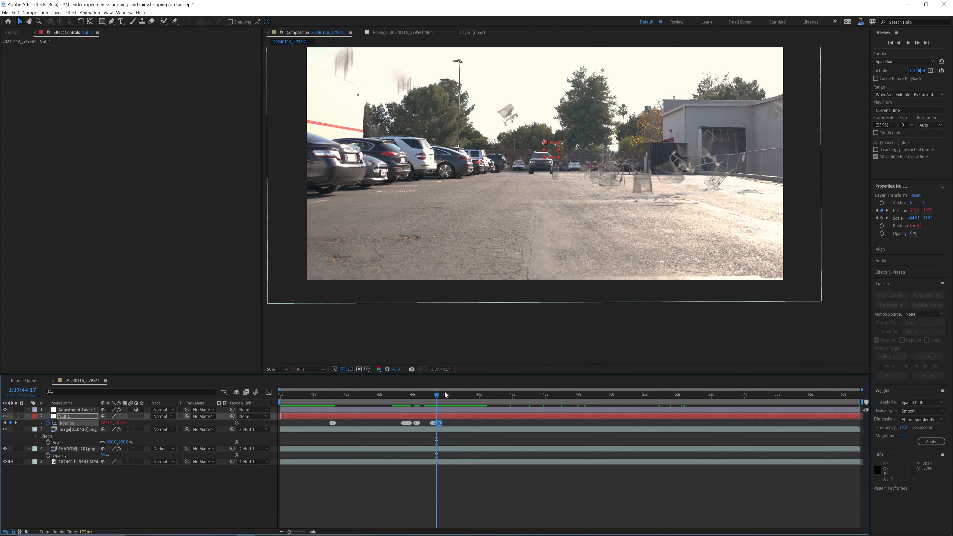
left_click_drag(437, 397, 502, 398)
key("ctrl+v")
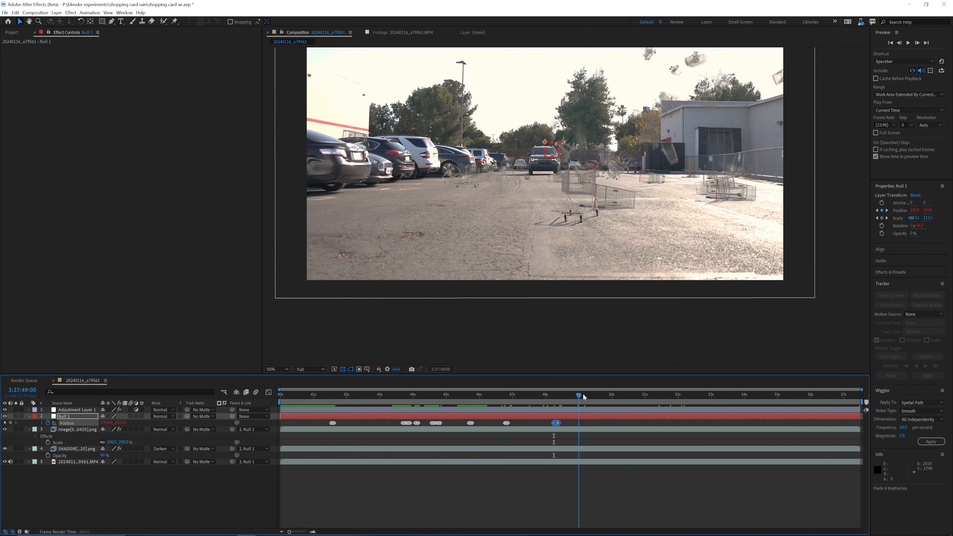
Paste the shake keyframes at further impacts from 3:37:49:00 onward, up to about 3:37:56:00.
left_click_drag(583, 397, 716, 395)
key("ctrl+v")
key("ctrl+v")
key("ctrl+v")
key("ctrl+v")
key("ctrl+v")
key("ctrl+v")
left_click_drag(717, 395, 735, 395)
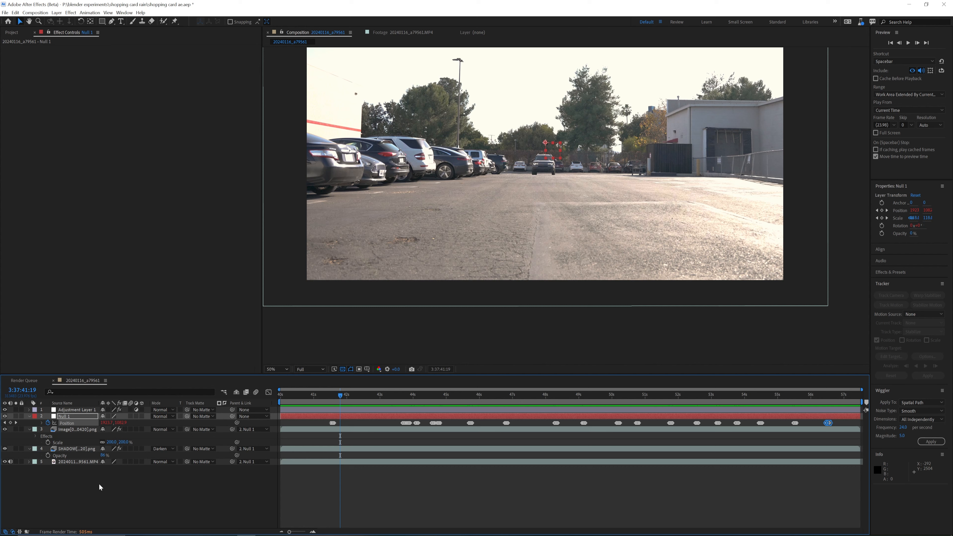
Enable motion blur on the cart, shadow and footage layers, and check the first shake at 3:37:41:15.
left_click_drag(93, 485, 74, 430)
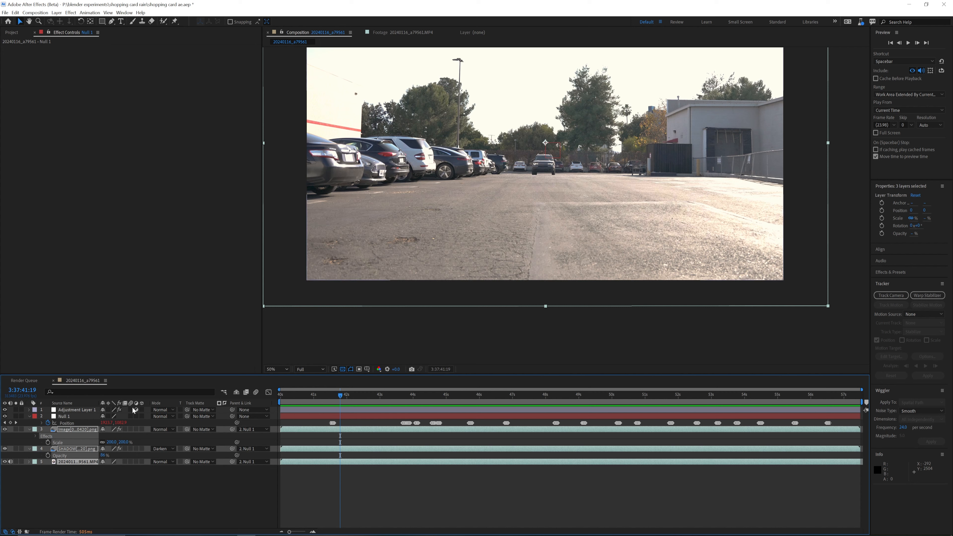
left_click(131, 429)
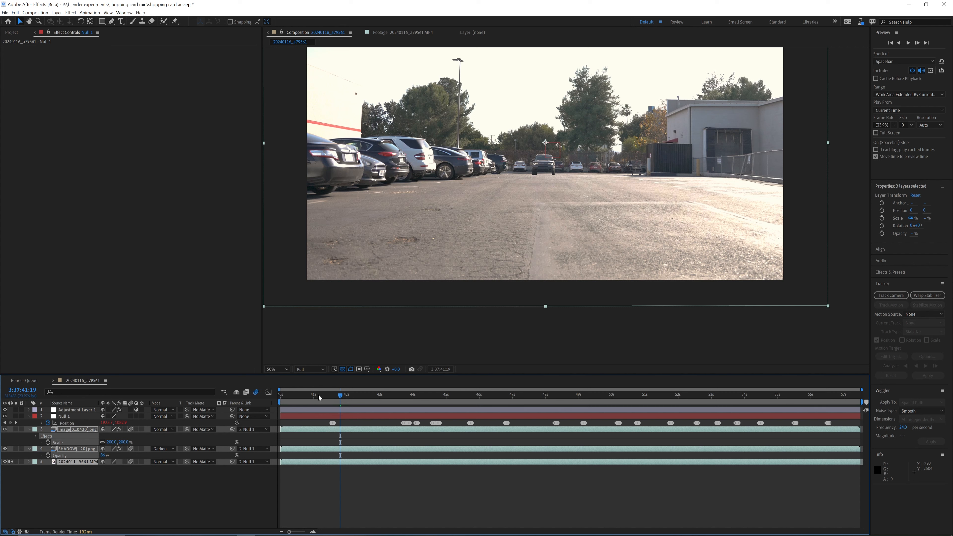
left_click_drag(332, 399, 335, 397)
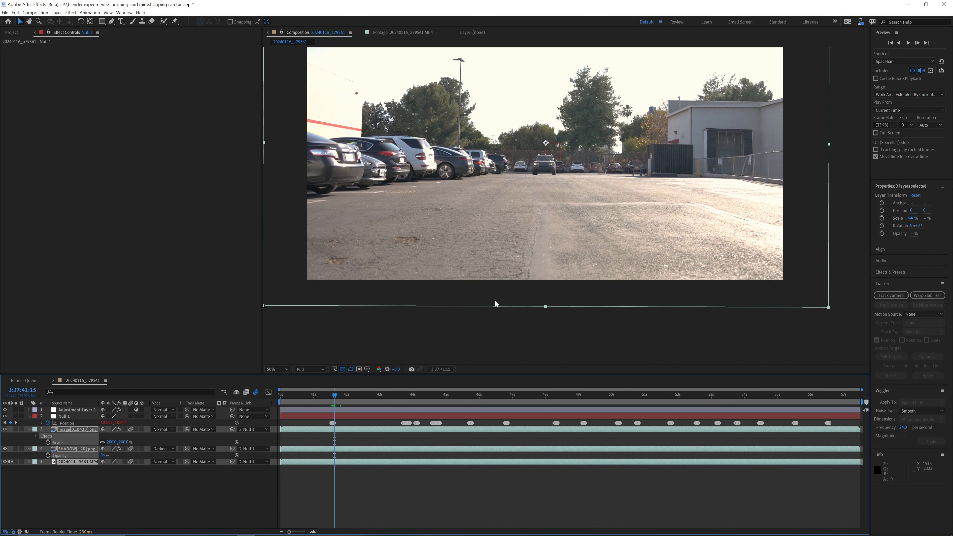